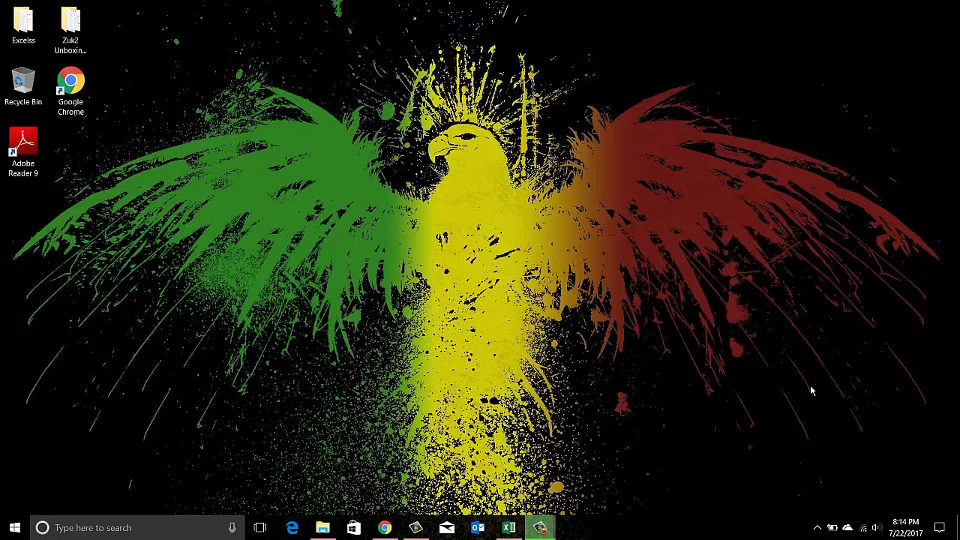
Switch to the blank Excel workbook and enter the header "Task #" in cell F4.
{"action": "left_click", "coordinate": [510, 527]}
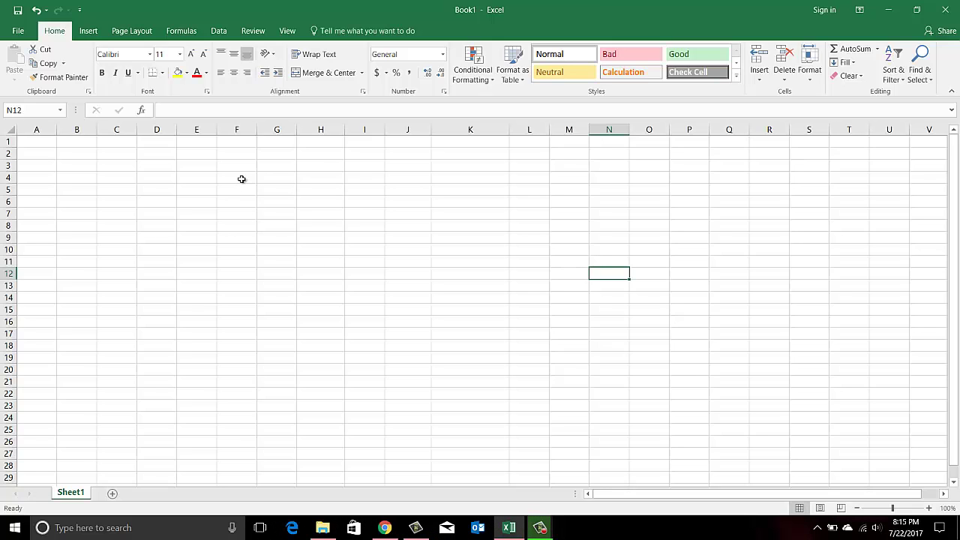
{"action": "left_click", "coordinate": [242, 180]}
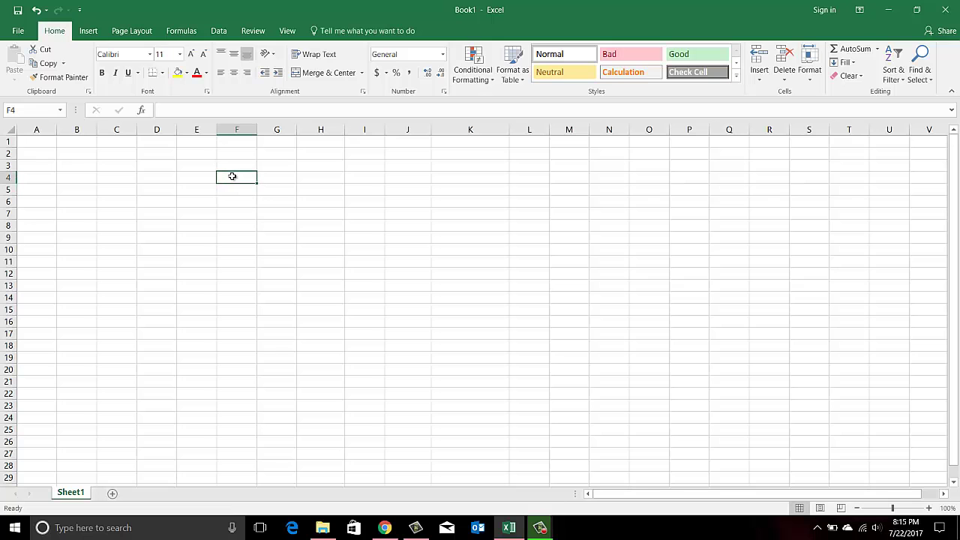
{"action": "type", "text": "Task"}
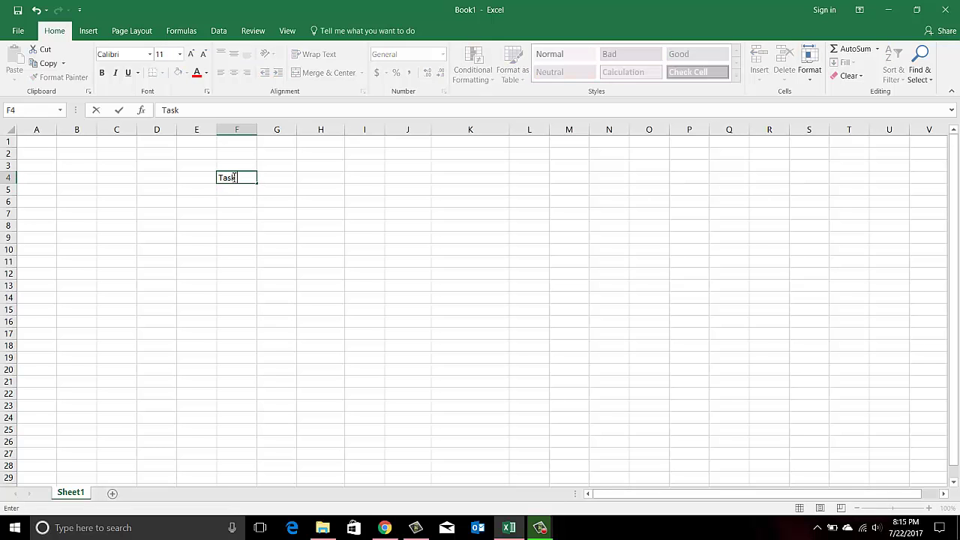
{"action": "type", "text": " #"}
{"action": "key", "text": "Return"}
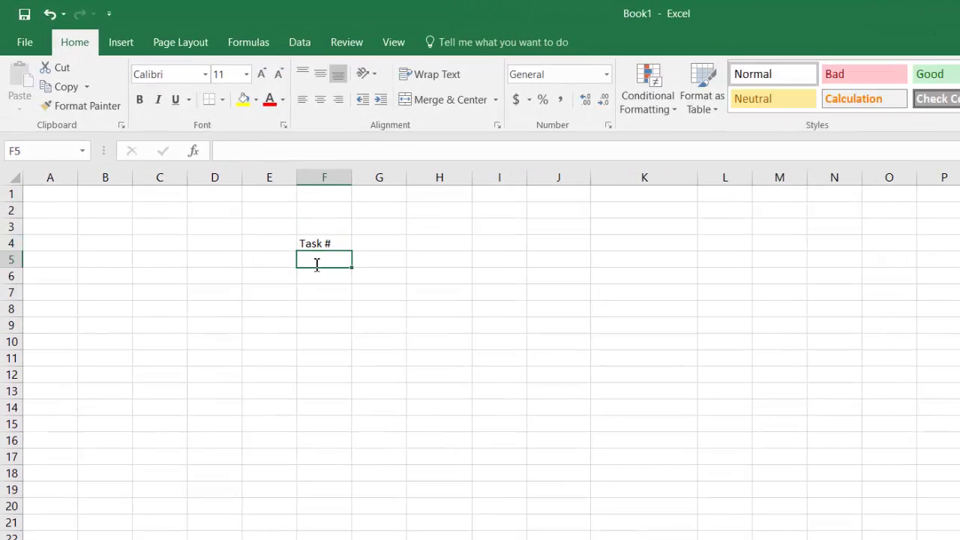
Enter "Task 1" in F5 and fill the series down to Task 10 in F14.
{"action": "type", "text": "Task 1"}
{"action": "left_click", "coordinate": [333, 318]}
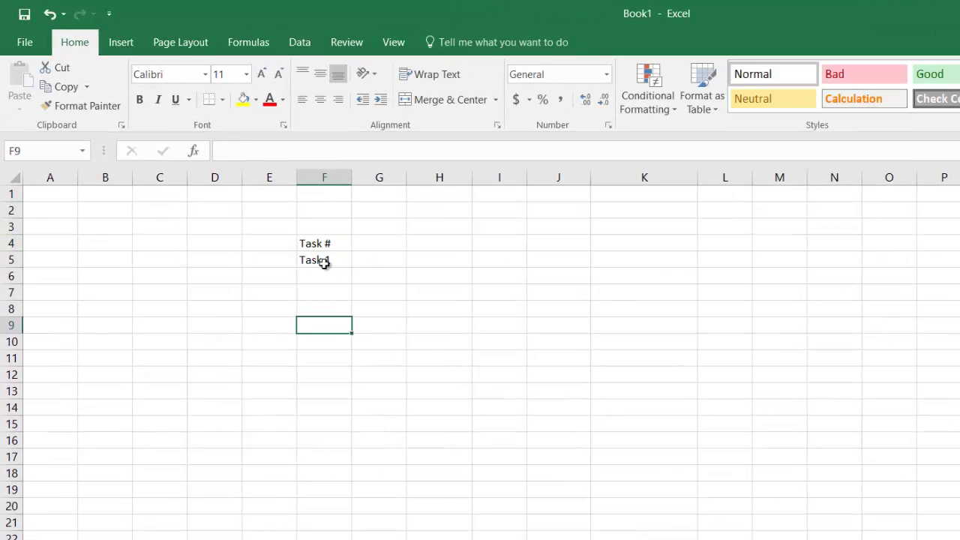
{"action": "left_click", "coordinate": [319, 259]}
{"action": "left_click_drag", "start_coordinate": [354, 271], "coordinate": [389, 402]}
{"action": "left_click", "coordinate": [423, 345]}
Add the headers "Start date", "Duration" and "End date" in cells G4 to I4.
{"action": "left_click", "coordinate": [372, 243]}
{"action": "type", "text": "Start date"}
{"action": "key", "text": "Tab"}
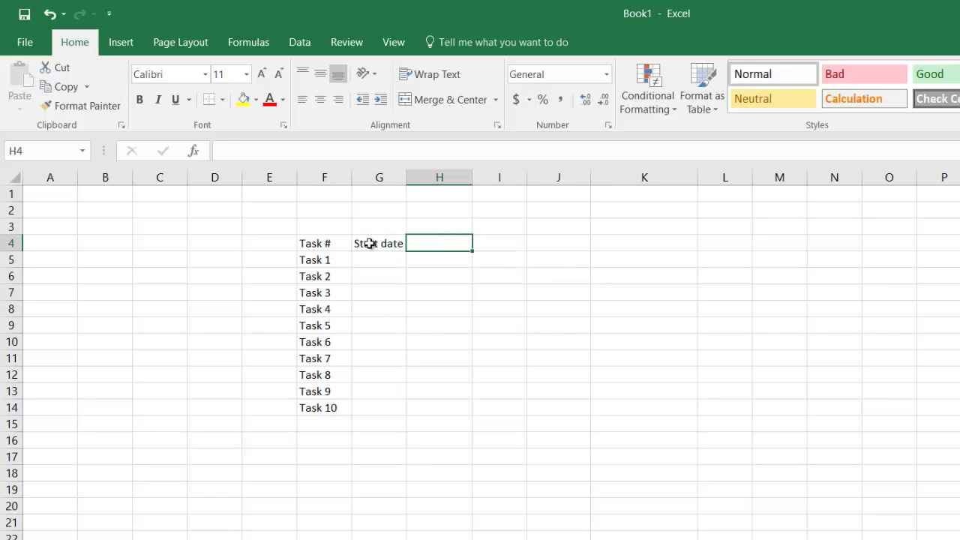
{"action": "type", "text": "Duration"}
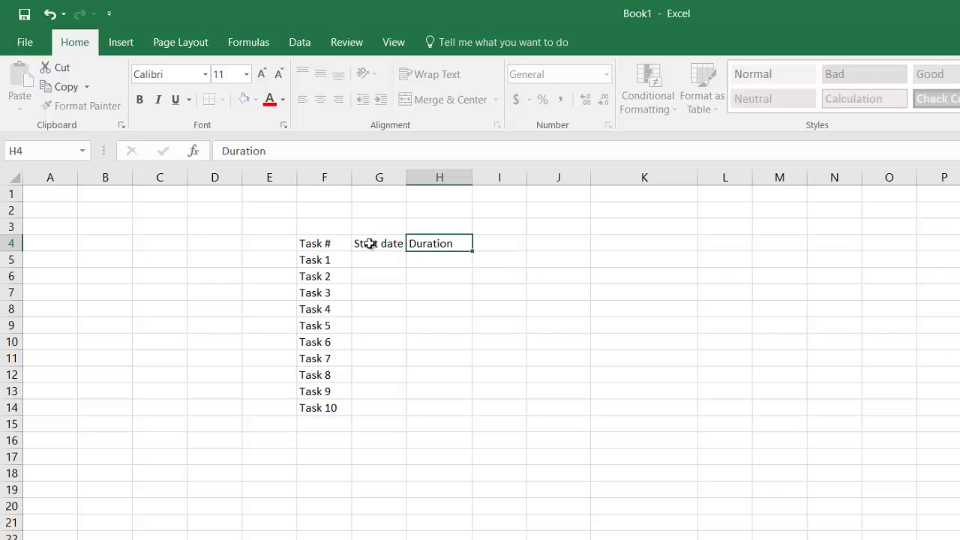
{"action": "key", "text": "Tab"}
{"action": "type", "text": "End"}
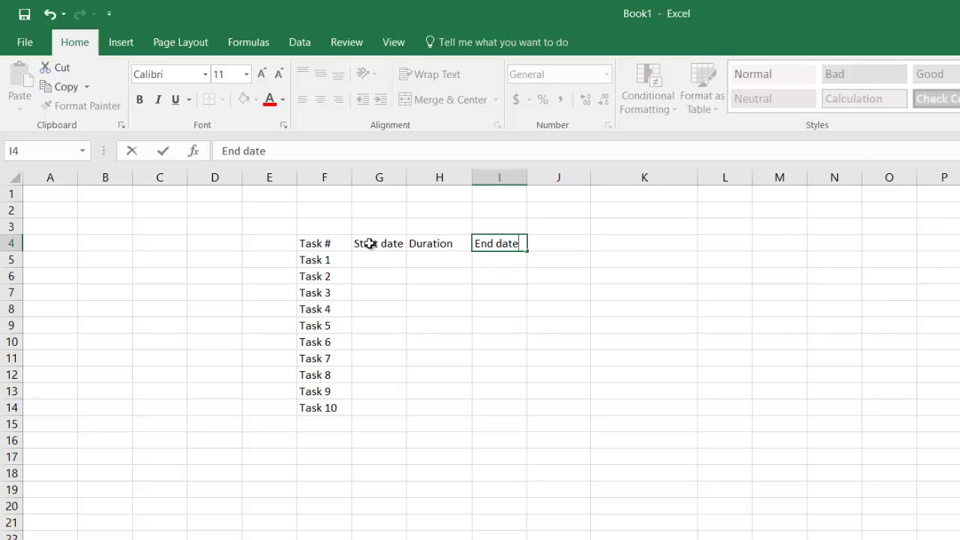
{"action": "left_click", "coordinate": [371, 294]}
Enter the formula =today() in G5 as the start date of Task 1.
{"action": "left_click", "coordinate": [386, 261]}
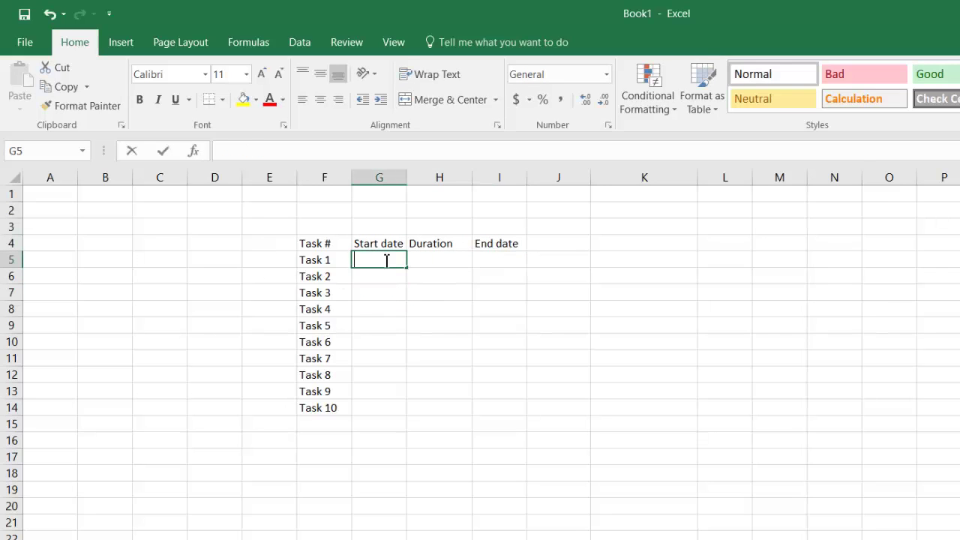
{"action": "type", "text": "=t"}
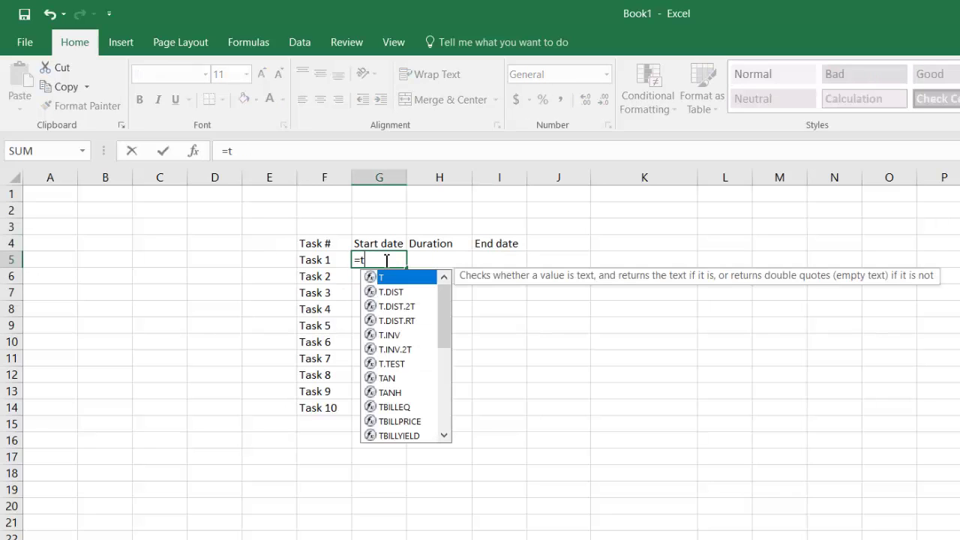
{"action": "type", "text": "oday()"}
{"action": "key", "text": "Return"}
{"action": "left_click", "coordinate": [369, 392]}
Enter a duration of 5 for Task 1 in H5 and widen the Duration column.
{"action": "left_click", "coordinate": [443, 261]}
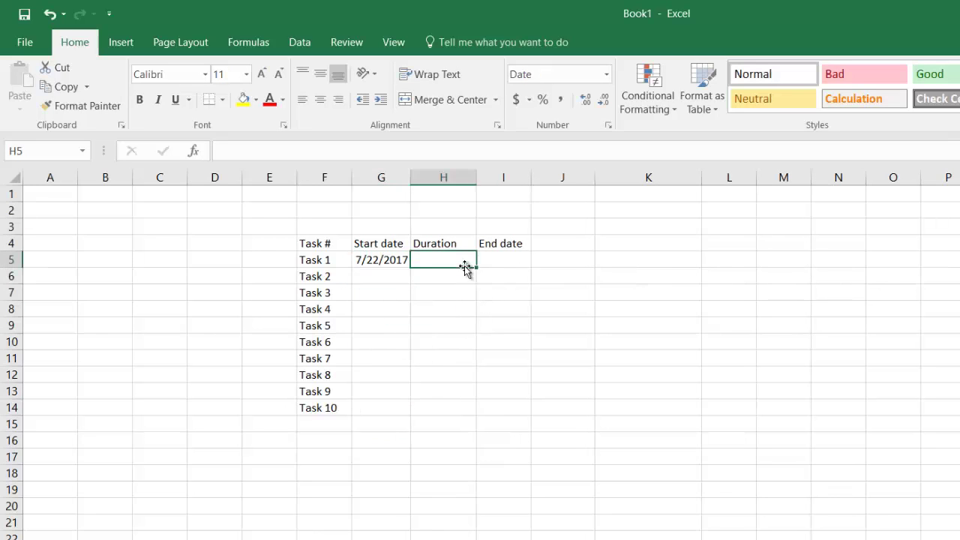
{"action": "type", "text": "5"}
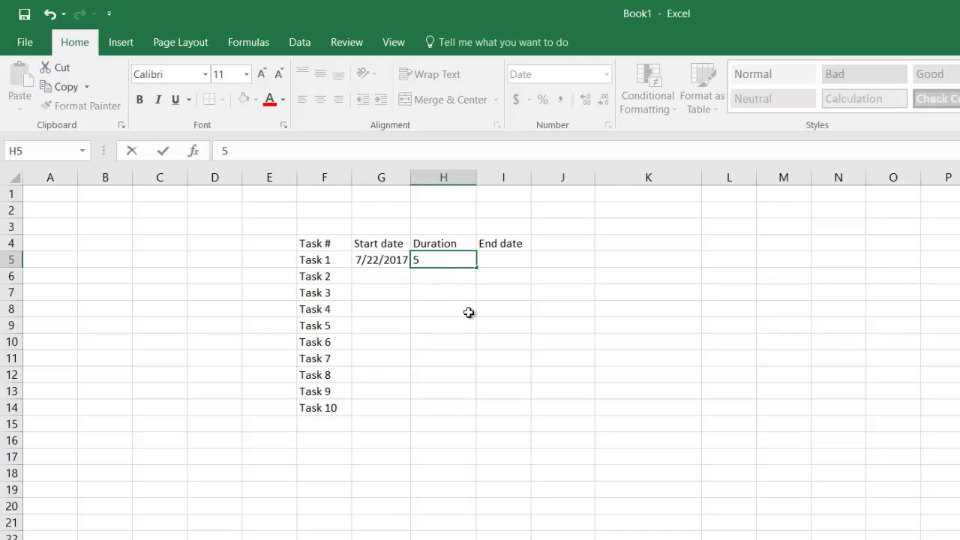
{"action": "left_click", "coordinate": [467, 311]}
{"action": "left_click_drag", "start_coordinate": [477, 177], "coordinate": [497, 177]}
{"action": "left_click", "coordinate": [471, 259]}
{"action": "left_click", "coordinate": [486, 354]}
Format the whole Duration column H as Number with 0 decimal places and red negative numbers.
{"action": "left_click", "coordinate": [455, 178]}
{"action": "right_click", "coordinate": [461, 279]}
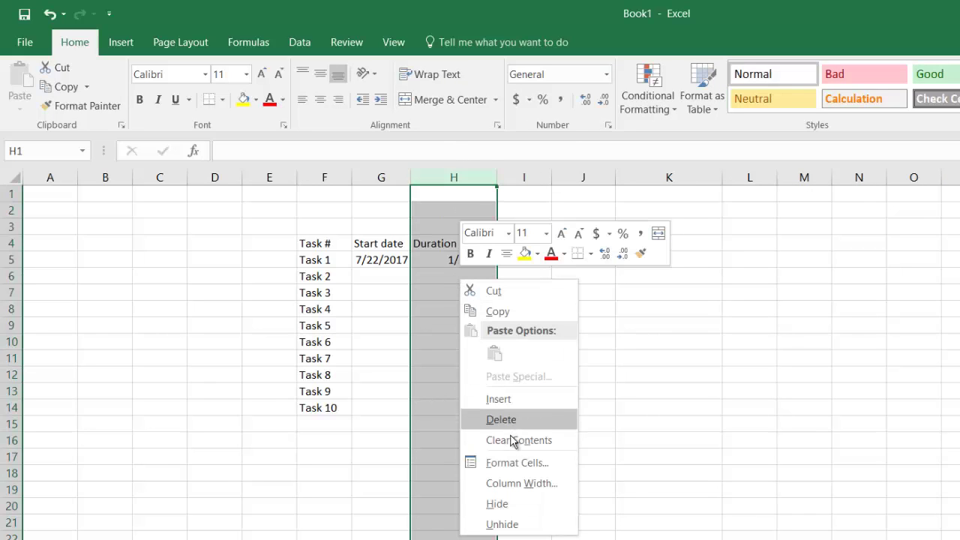
{"action": "left_click", "coordinate": [518, 463]}
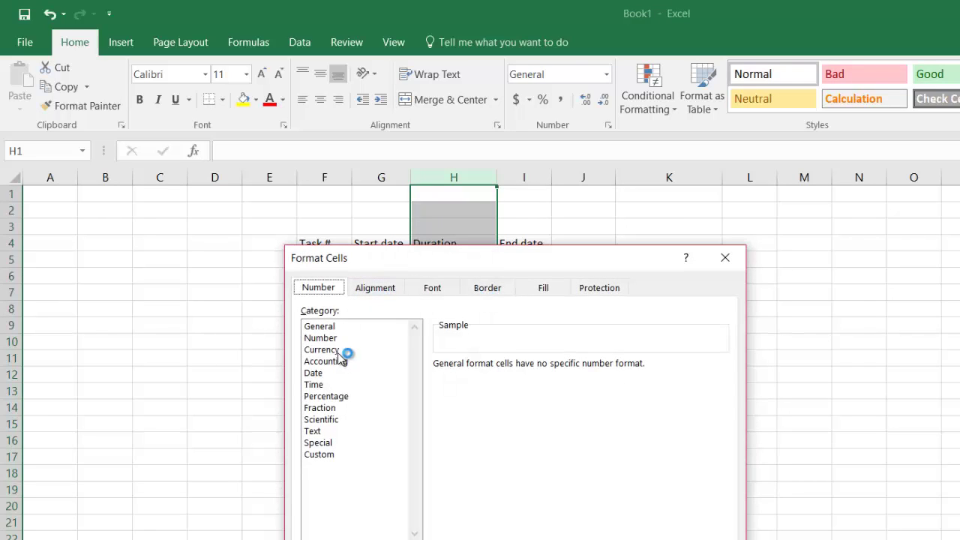
{"action": "left_click", "coordinate": [323, 338]}
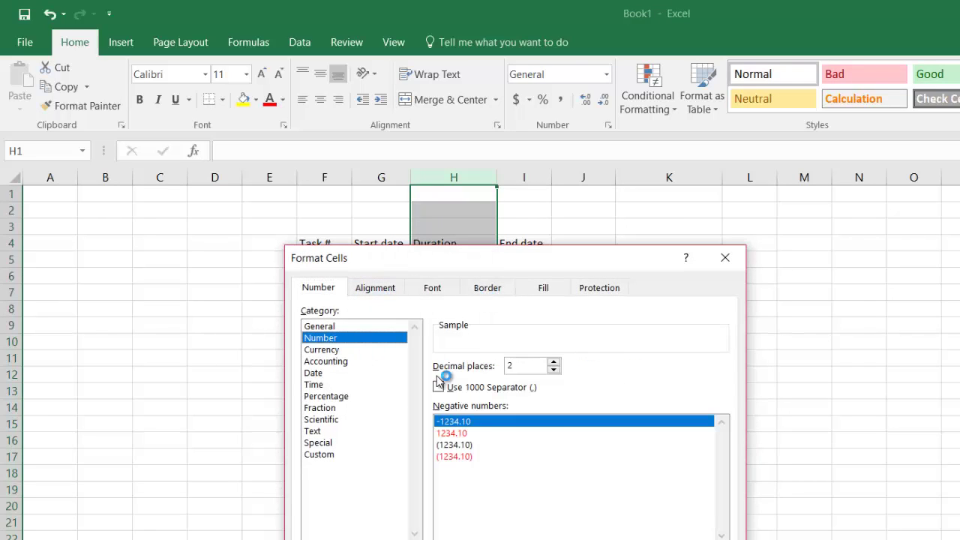
{"action": "left_click", "coordinate": [554, 369]}
{"action": "left_click", "coordinate": [553, 369]}
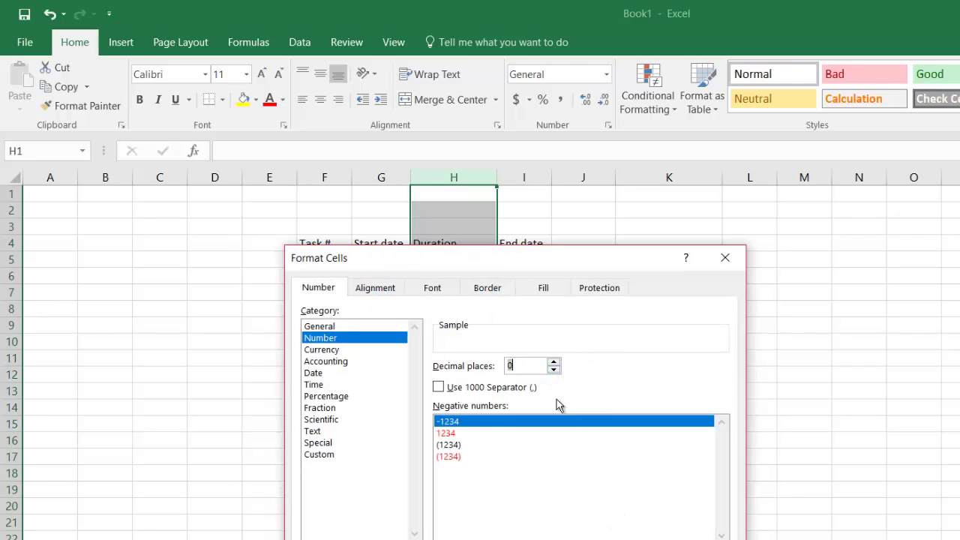
{"action": "left_click", "coordinate": [447, 434]}
{"action": "key", "text": "Return"}
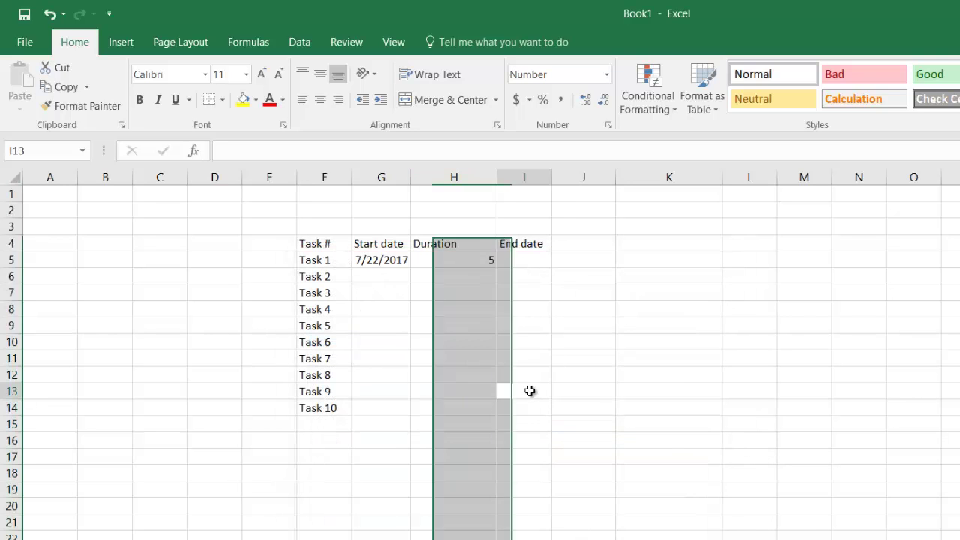
Autofit the width of the Duration column H to its contents.
{"action": "left_click", "coordinate": [528, 375]}
{"action": "left_click", "coordinate": [525, 260]}
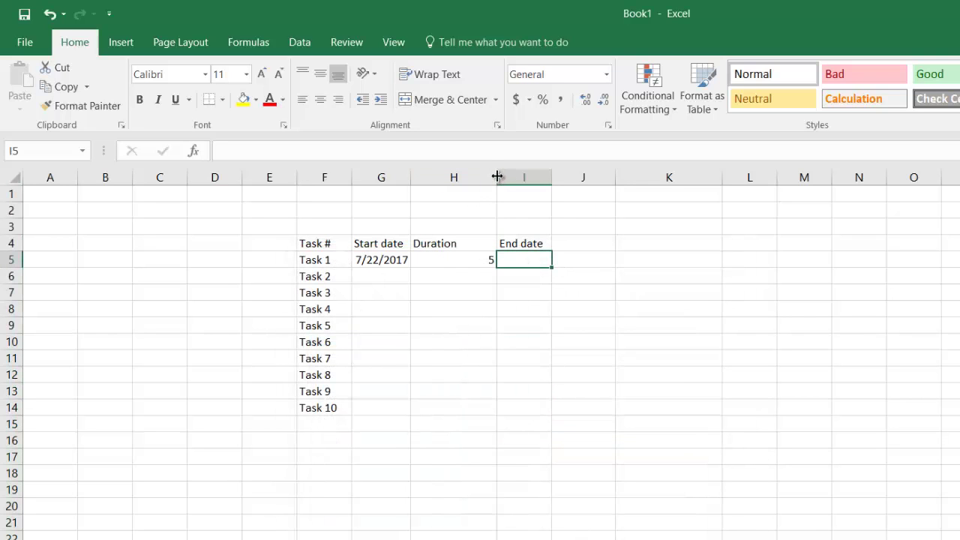
{"action": "double_click", "coordinate": [496, 180]}
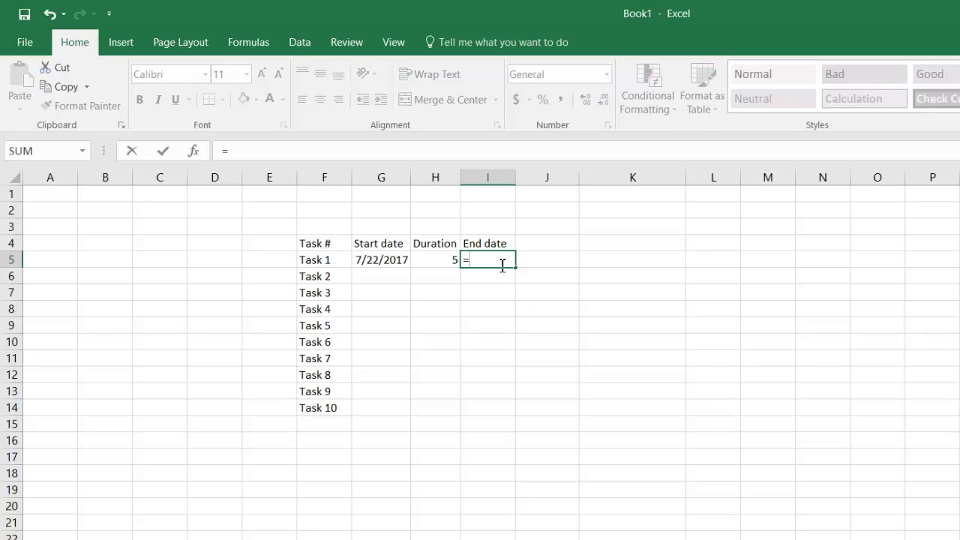
Enter the formula =G5+H5 in I5 as Task 1's end date and slightly widen the End date column.
{"action": "type", "text": "="}
{"action": "left_click", "coordinate": [394, 259]}
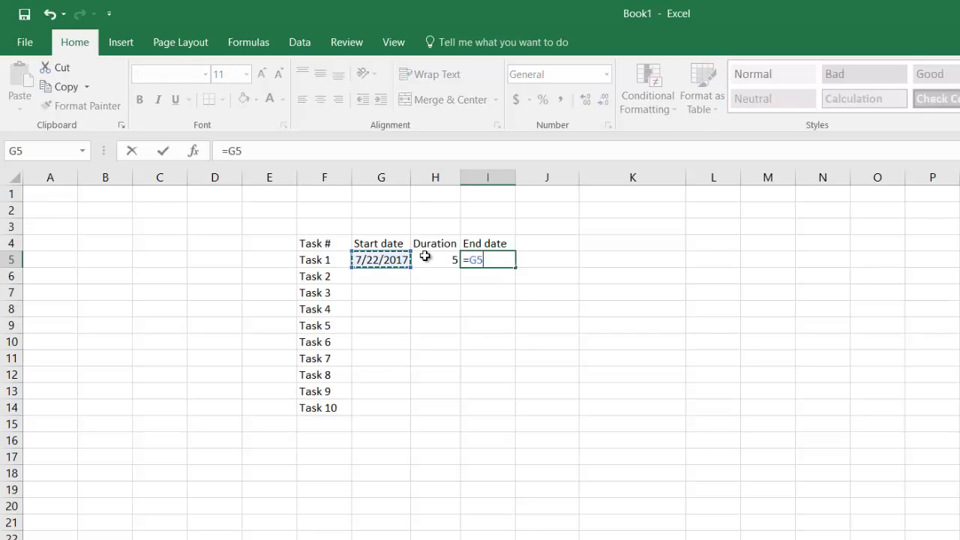
{"action": "type", "text": "+"}
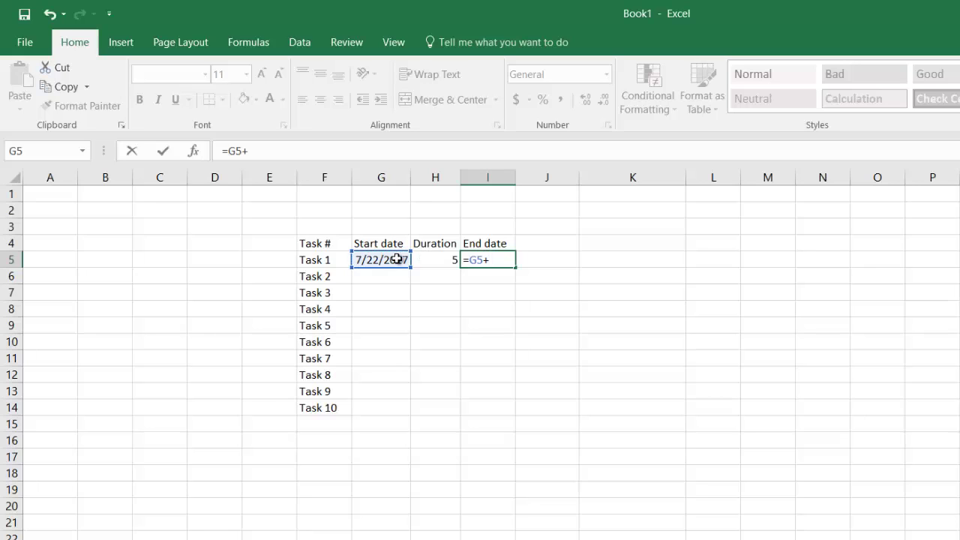
{"action": "left_click", "coordinate": [427, 260]}
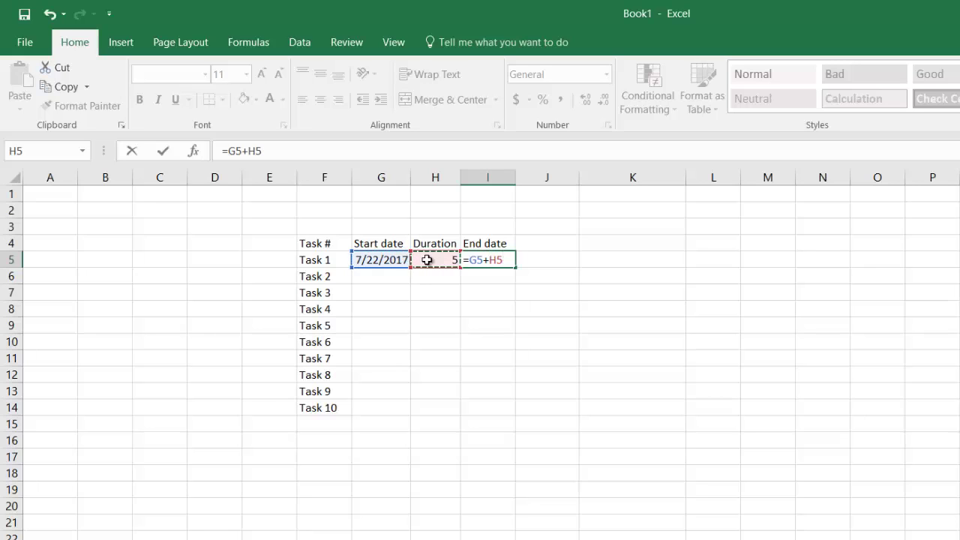
{"action": "key", "text": "Return"}
{"action": "left_click_drag", "start_coordinate": [523, 172], "coordinate": [532, 173]}
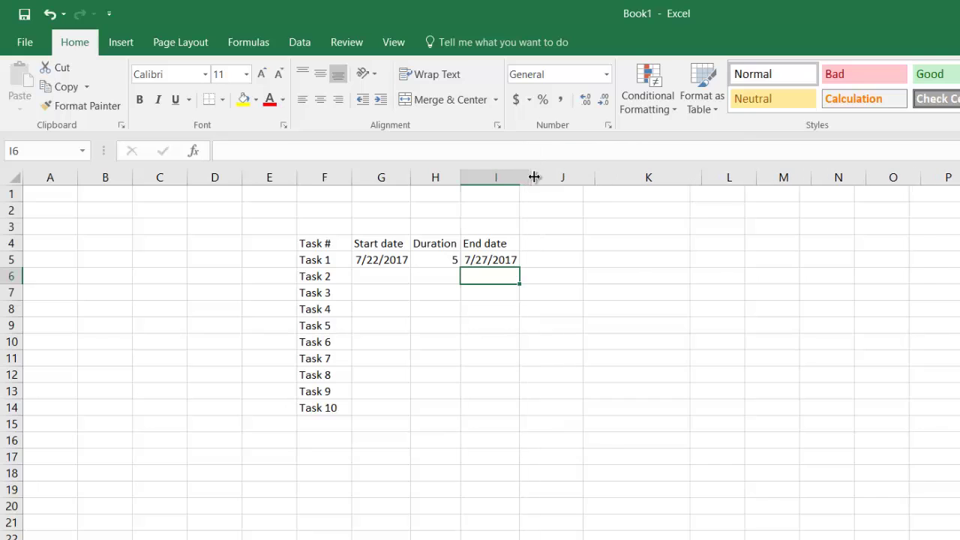
{"action": "left_click", "coordinate": [499, 259]}
{"action": "left_click_drag", "start_coordinate": [489, 268], "coordinate": [375, 274]}
Enter the formula =I5 in G6 so Task 2 starts on Task 1's end date.
{"action": "left_click", "coordinate": [375, 275]}
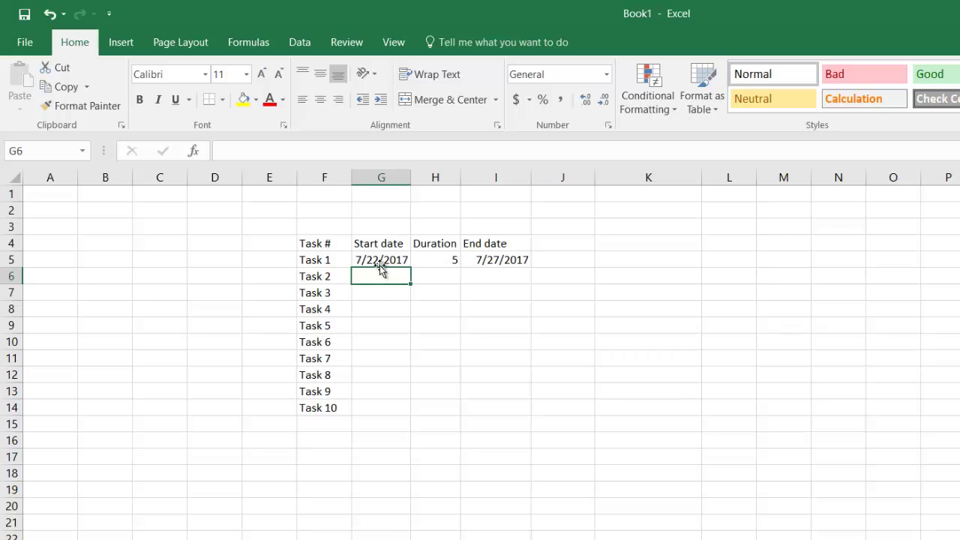
{"action": "type", "text": "="}
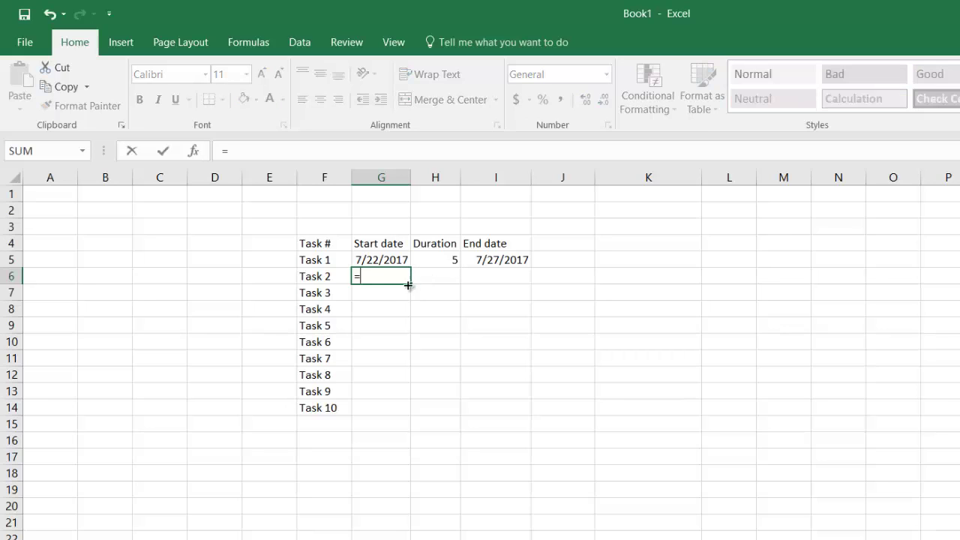
{"action": "left_click", "coordinate": [501, 260]}
{"action": "key", "text": "Return"}
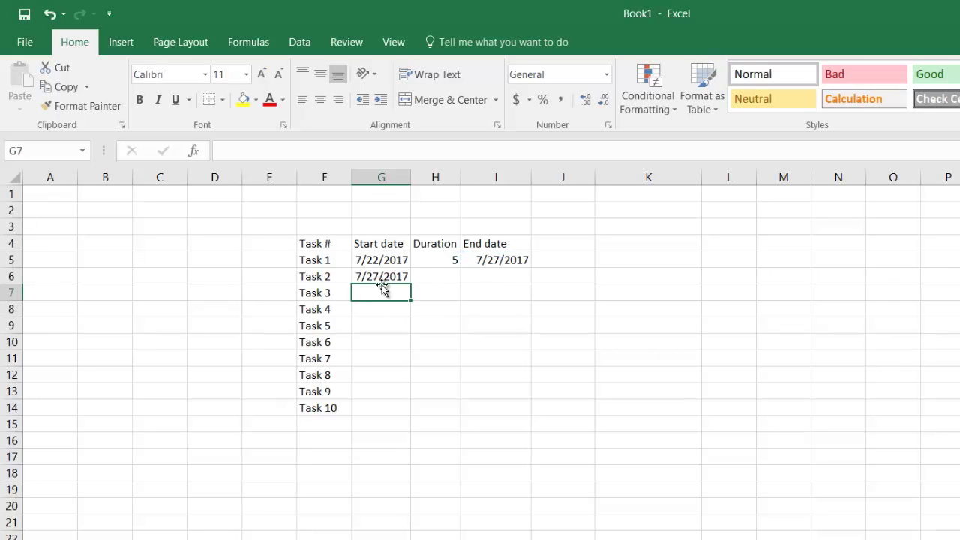
{"action": "left_click", "coordinate": [382, 282]}
{"action": "left_click", "coordinate": [489, 261]}
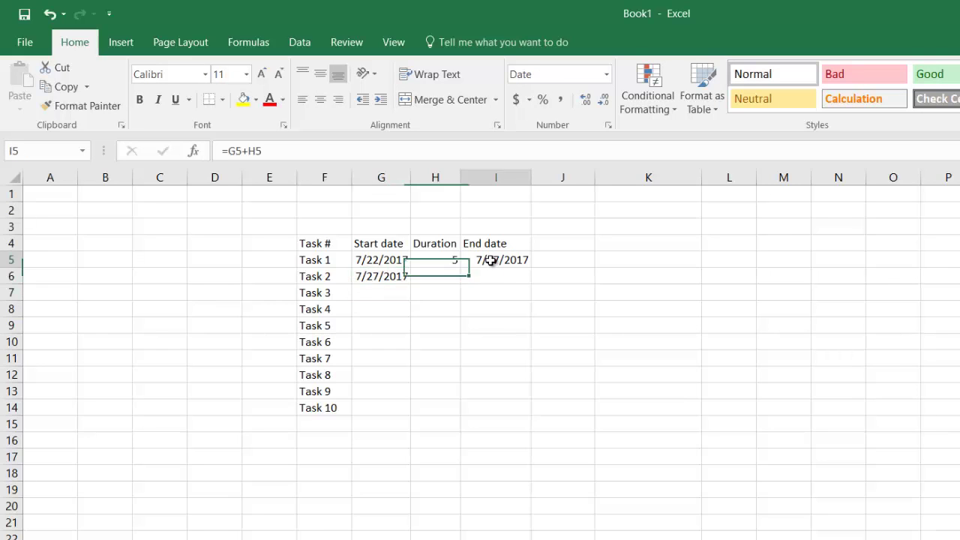
Enter a duration of 8 for Task 2 in H6 and fill the end date formula from I5 into I6.
{"action": "left_click", "coordinate": [432, 279]}
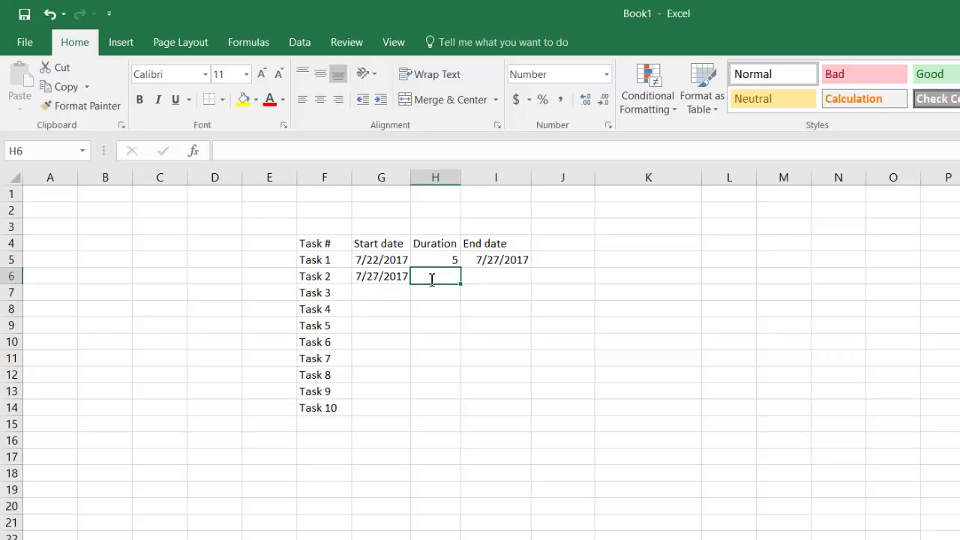
{"action": "type", "text": "8"}
{"action": "left_click", "coordinate": [493, 276]}
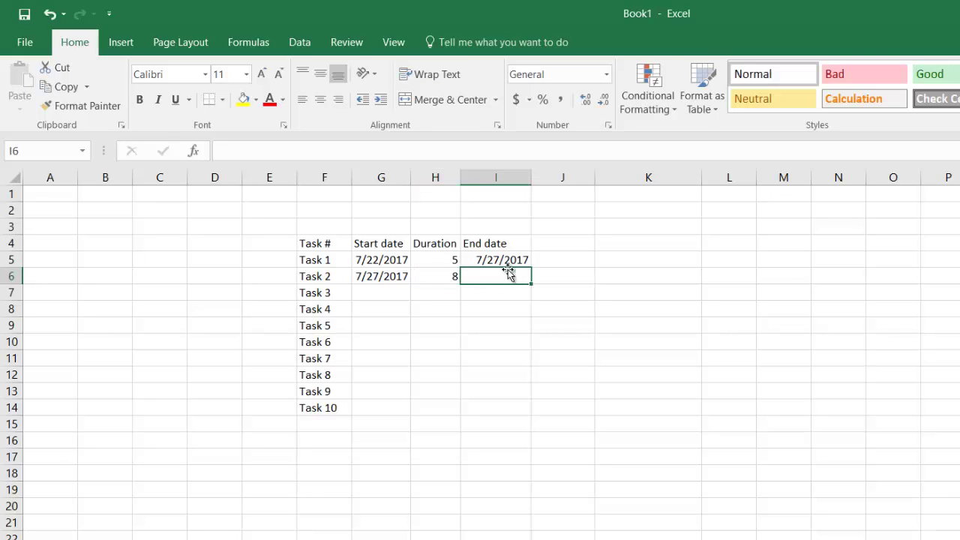
{"action": "left_click", "coordinate": [515, 260]}
{"action": "left_click_drag", "start_coordinate": [531, 268], "coordinate": [531, 287]}
{"action": "left_click", "coordinate": [515, 302]}
Check Task 2's end date formula in I6 against its start date and duration cells.
{"action": "left_click", "coordinate": [495, 276]}
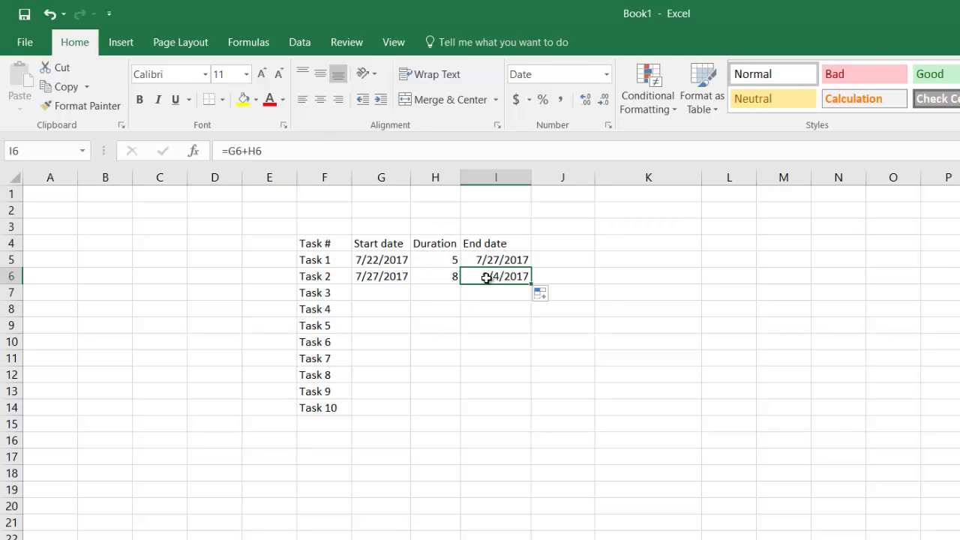
{"action": "left_click", "coordinate": [383, 276]}
{"action": "left_click", "coordinate": [450, 277]}
{"action": "left_click", "coordinate": [496, 277]}
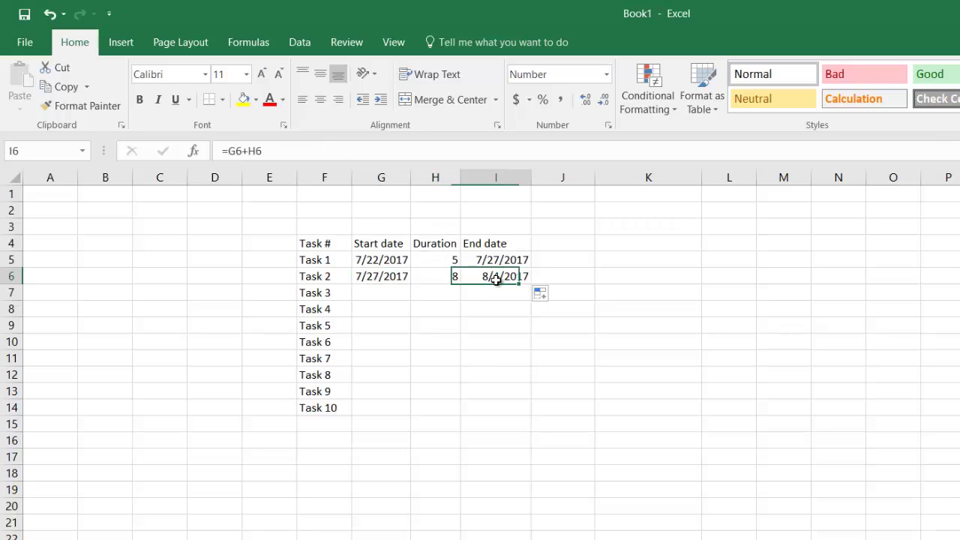
{"action": "left_click", "coordinate": [439, 339]}
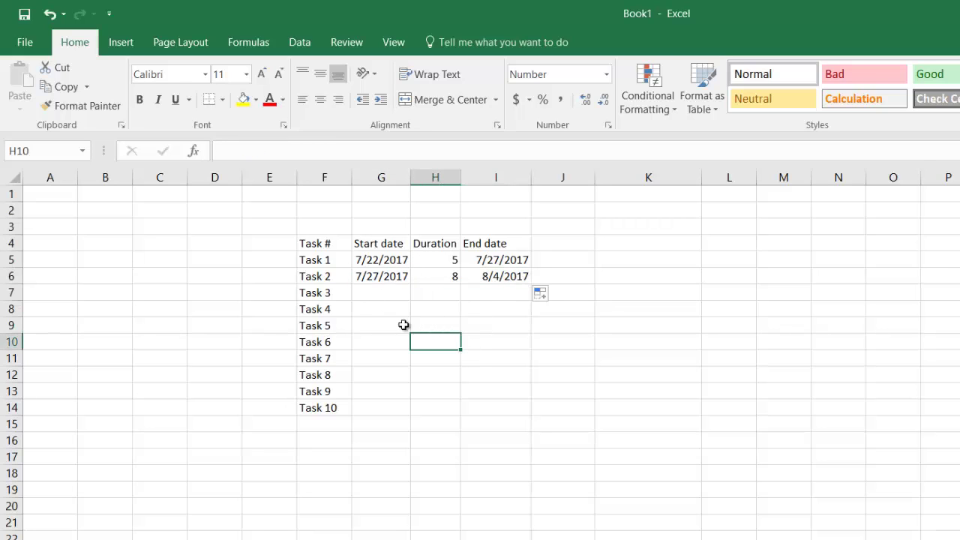
{"action": "left_click", "coordinate": [382, 276]}
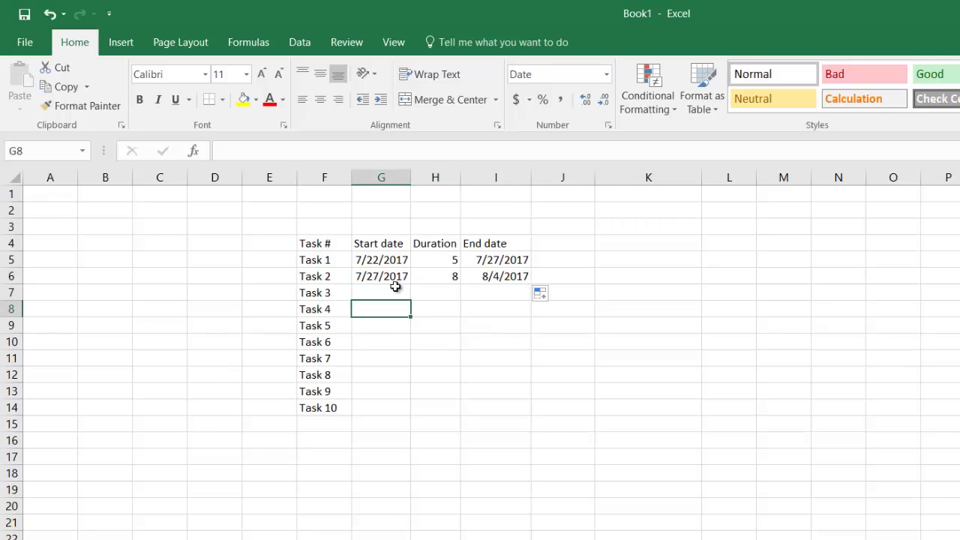
{"action": "left_click_drag", "start_coordinate": [384, 264], "coordinate": [388, 275]}
{"action": "left_click", "coordinate": [406, 289]}
Fill the start date formula from G6 down through Task 10 in G14.
{"action": "left_click", "coordinate": [403, 279]}
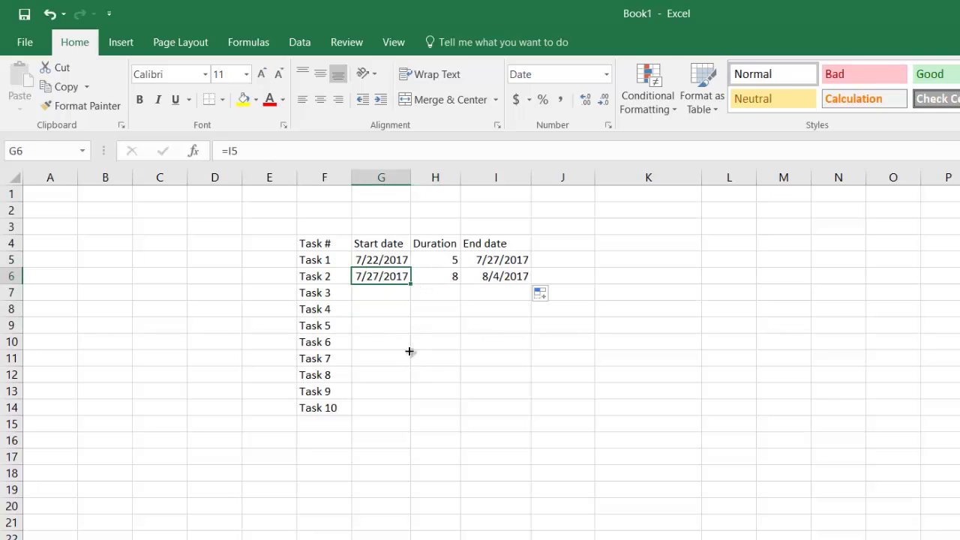
{"action": "left_click_drag", "start_coordinate": [409, 361], "coordinate": [411, 413]}
Fill the end date formula from I6 down through Task 10 in I14.
{"action": "left_click", "coordinate": [497, 276]}
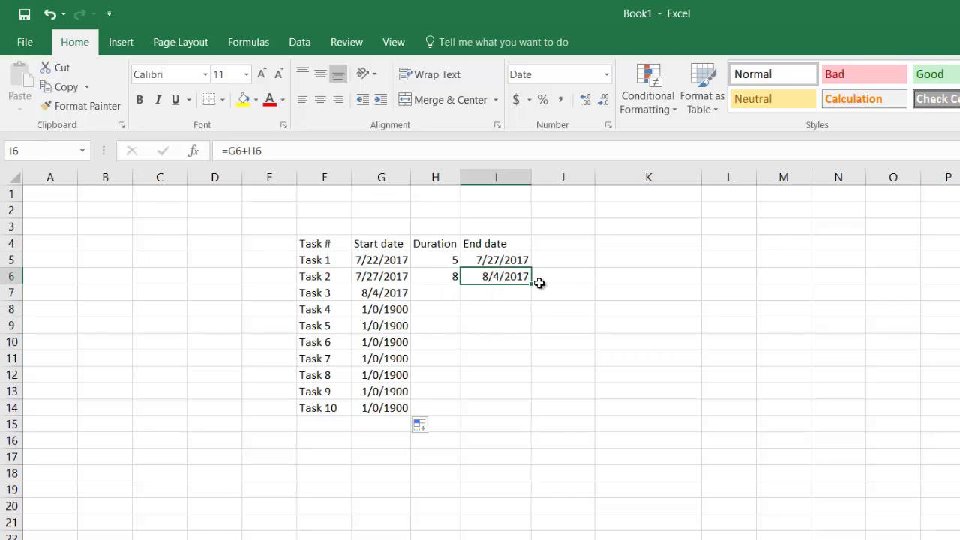
{"action": "left_click_drag", "start_coordinate": [532, 299], "coordinate": [528, 412]}
{"action": "left_click", "coordinate": [608, 371]}
Enter durations of 7, 6, 4 and 7 for Tasks 3 through 6 in H7:H10.
{"action": "left_click", "coordinate": [443, 292]}
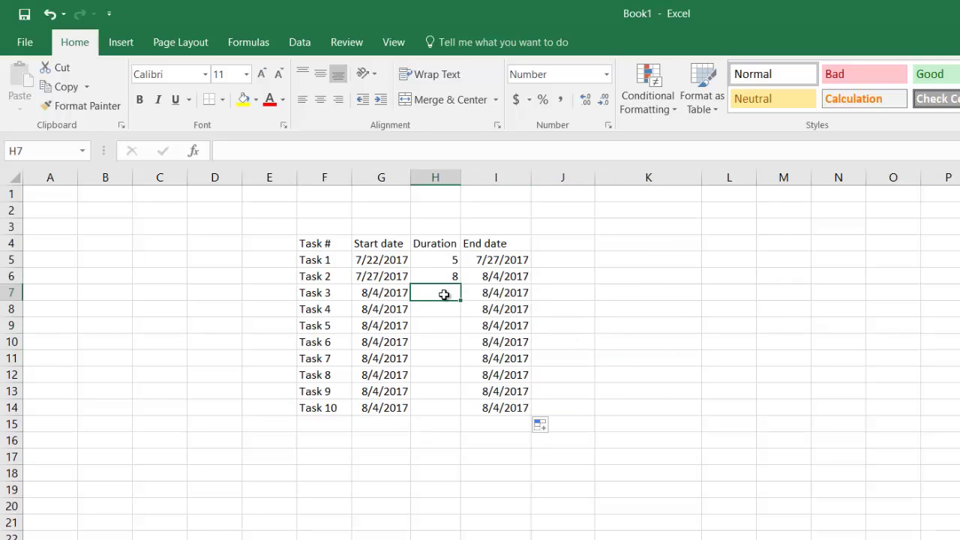
{"action": "type", "text": "7"}
{"action": "key", "text": "Return"}
{"action": "type", "text": "6"}
{"action": "key", "text": "Return"}
{"action": "type", "text": "4"}
{"action": "key", "text": "Return"}
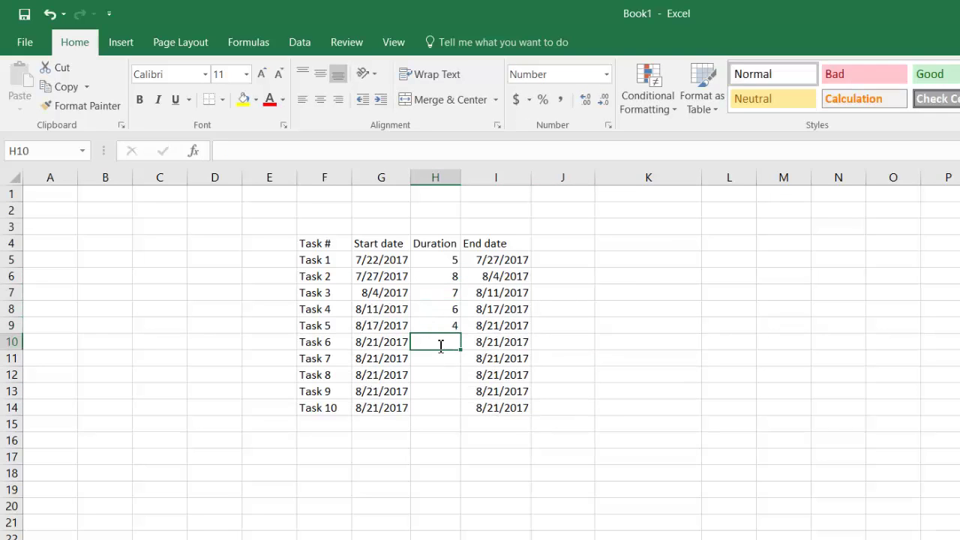
{"action": "type", "text": "7"}
{"action": "key", "text": "Return"}
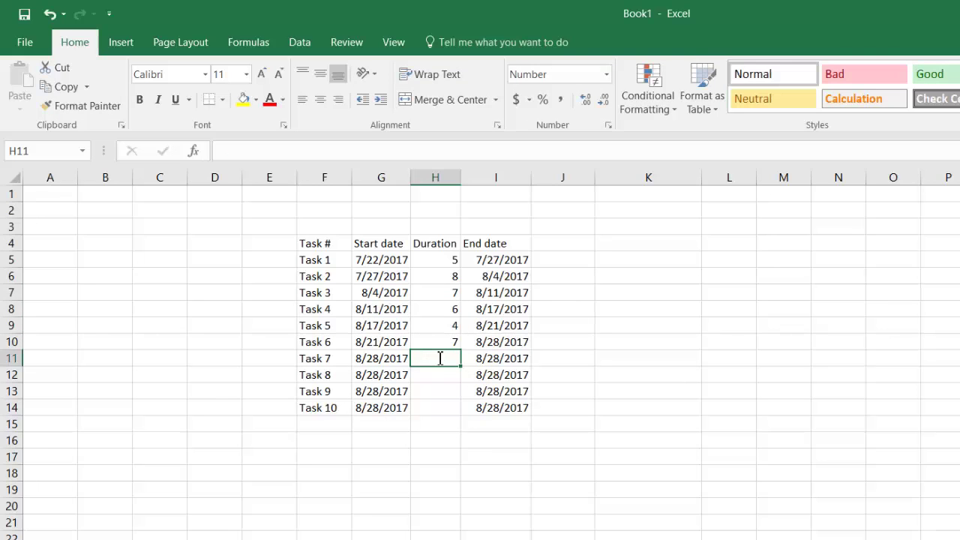
Enter durations of 3, 5, 7 and 8 for Tasks 7 through 10 in H11:H14.
{"action": "type", "text": "3"}
{"action": "key", "text": "Return"}
{"action": "type", "text": "5"}
{"action": "key", "text": "Return"}
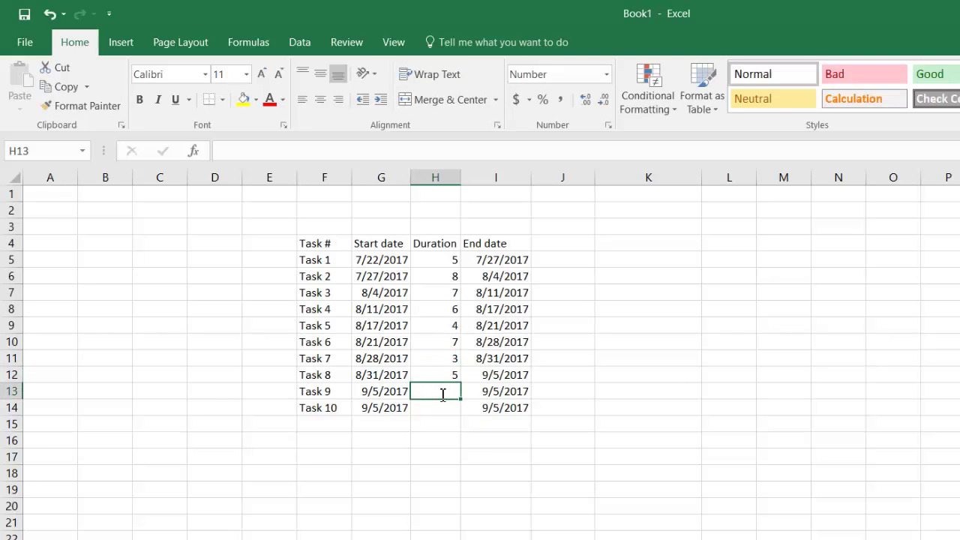
{"action": "type", "text": "7"}
{"action": "key", "text": "Return"}
{"action": "type", "text": "8"}
{"action": "left_click", "coordinate": [465, 486]}
Examine how the start date formulas of Tasks 3 to 5 link to the preceding end dates, and check the end dates of Tasks 4 and 10.
{"action": "left_click", "coordinate": [385, 293]}
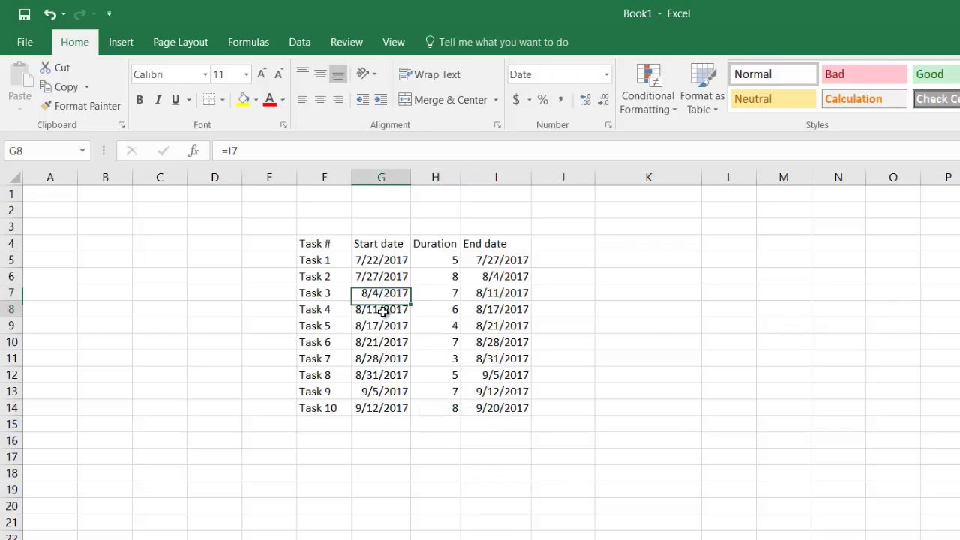
{"action": "left_click", "coordinate": [380, 310]}
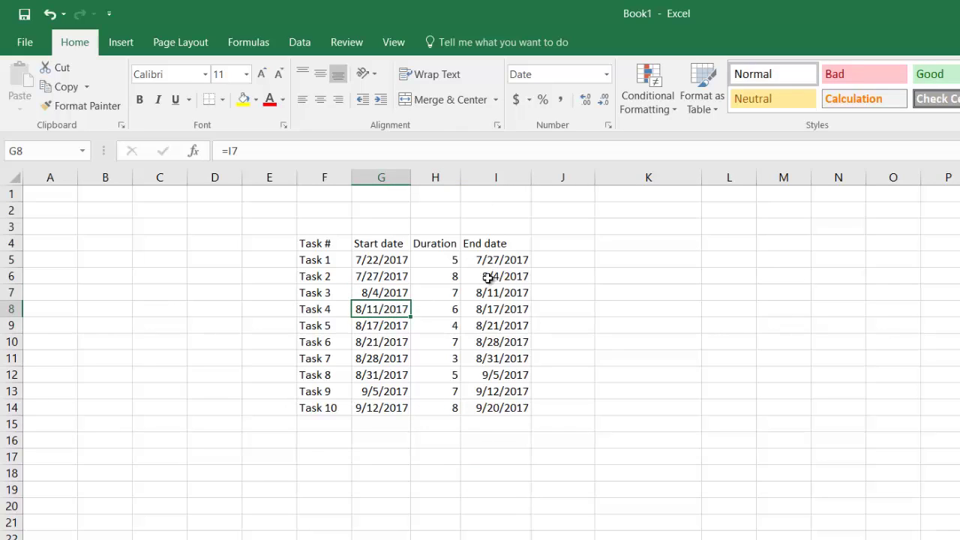
{"action": "left_click", "coordinate": [489, 296]}
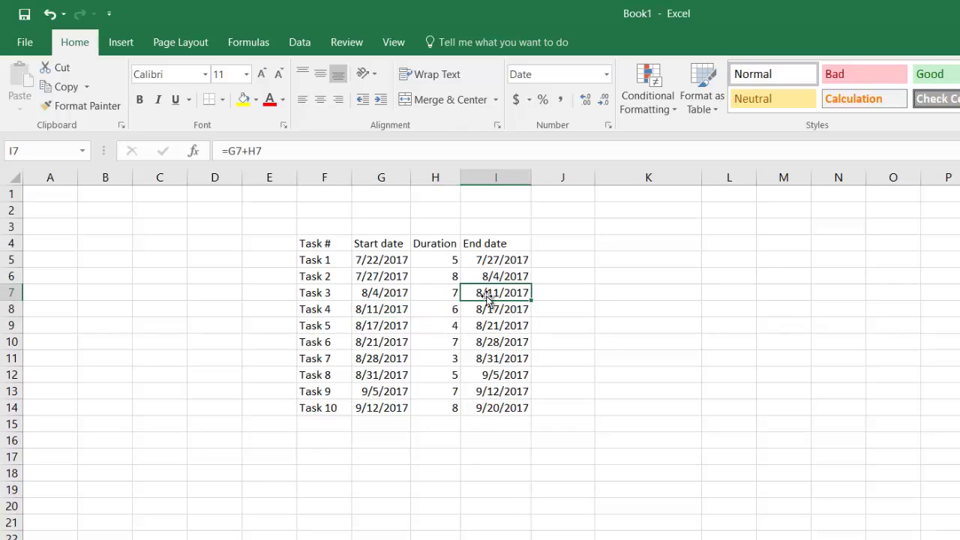
{"action": "left_click", "coordinate": [321, 294]}
{"action": "left_click", "coordinate": [390, 310]}
{"action": "left_click", "coordinate": [381, 326]}
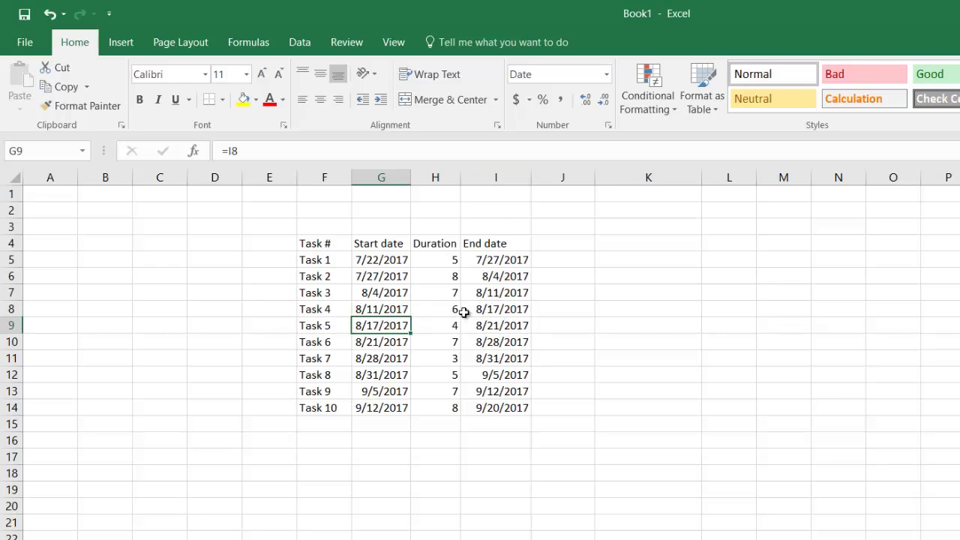
{"action": "left_click", "coordinate": [465, 307]}
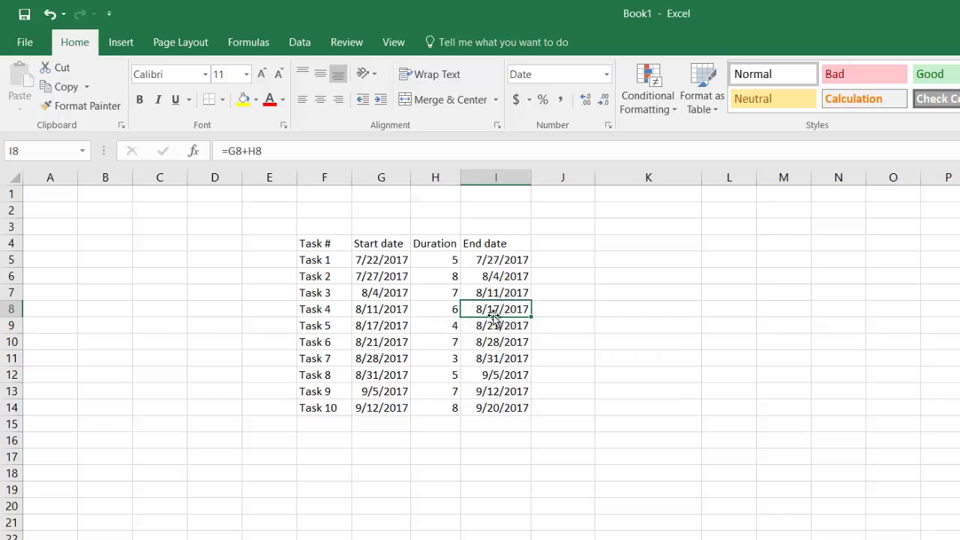
{"action": "left_click", "coordinate": [374, 311]}
{"action": "left_click", "coordinate": [439, 312]}
{"action": "left_click", "coordinate": [488, 315]}
{"action": "left_click", "coordinate": [493, 439]}
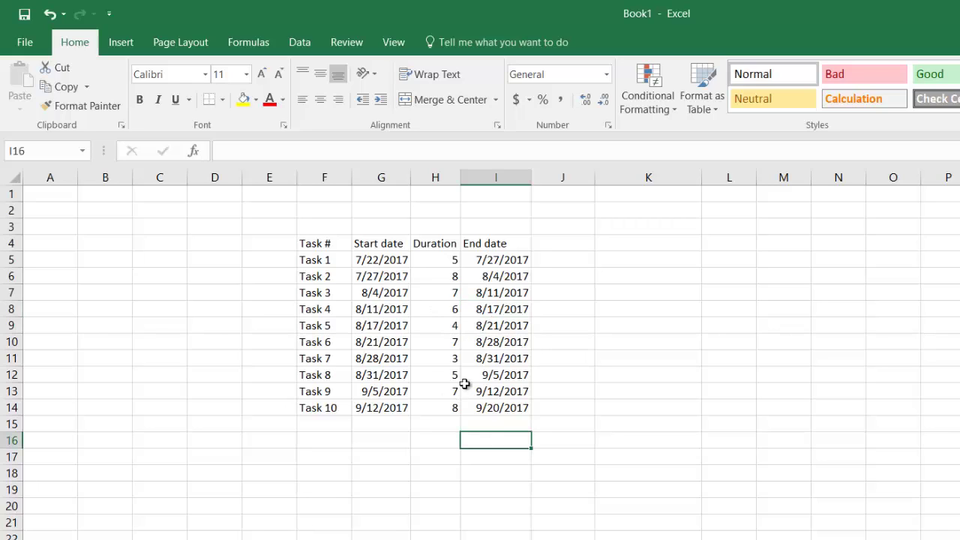
{"action": "left_click", "coordinate": [493, 412]}
{"action": "left_click", "coordinate": [493, 456]}
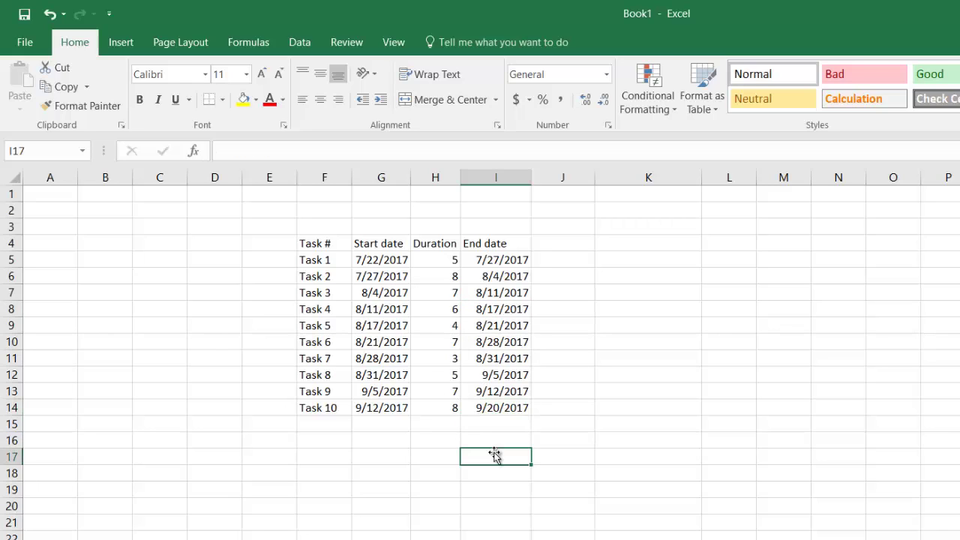
Set Task 4's duration in H8 to 8 and check Task 10's end date in I14.
{"action": "left_click", "coordinate": [444, 311]}
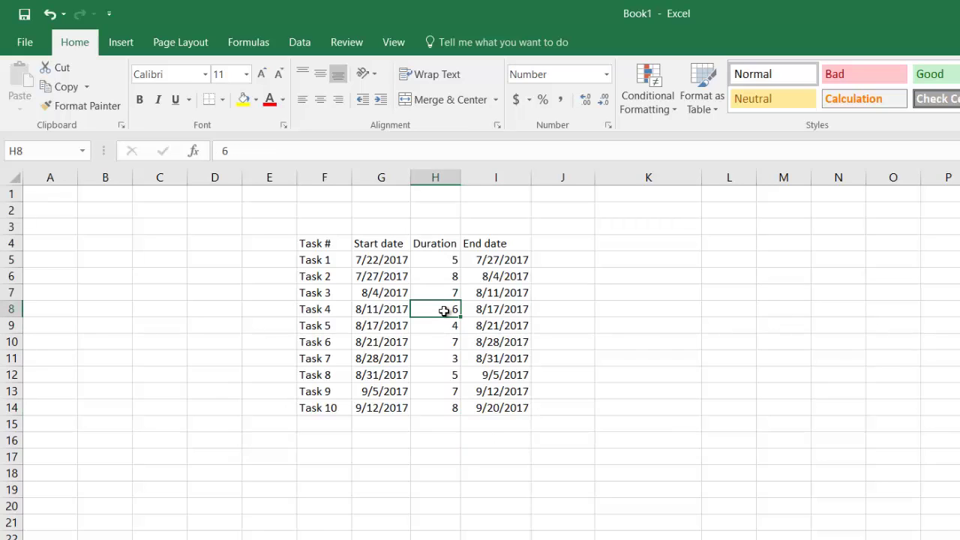
{"action": "type", "text": "8"}
{"action": "left_click", "coordinate": [539, 458]}
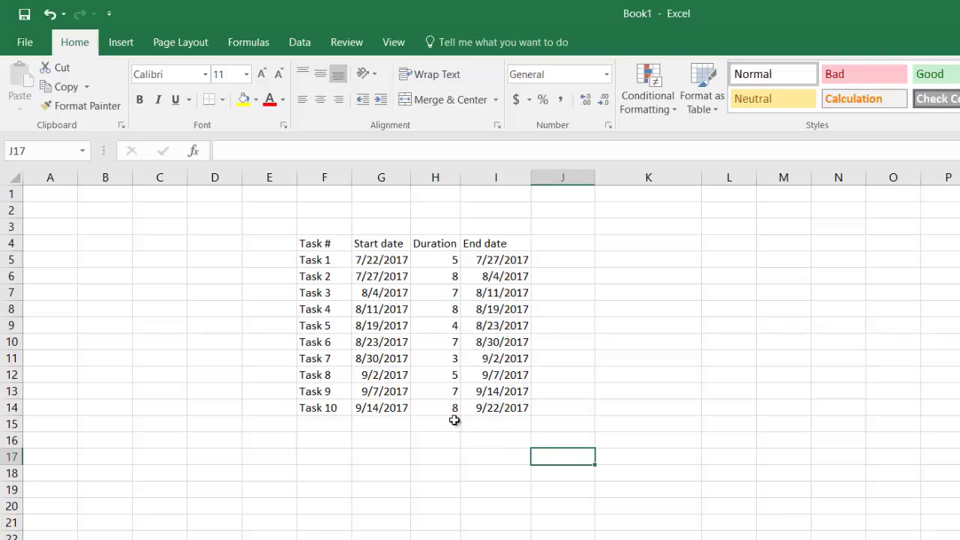
{"action": "left_click", "coordinate": [504, 411]}
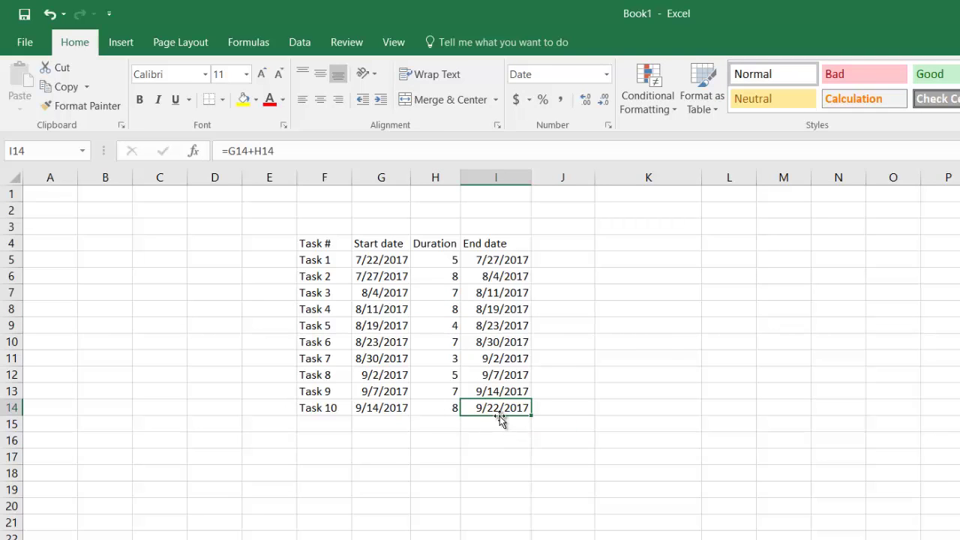
{"action": "left_click", "coordinate": [446, 474]}
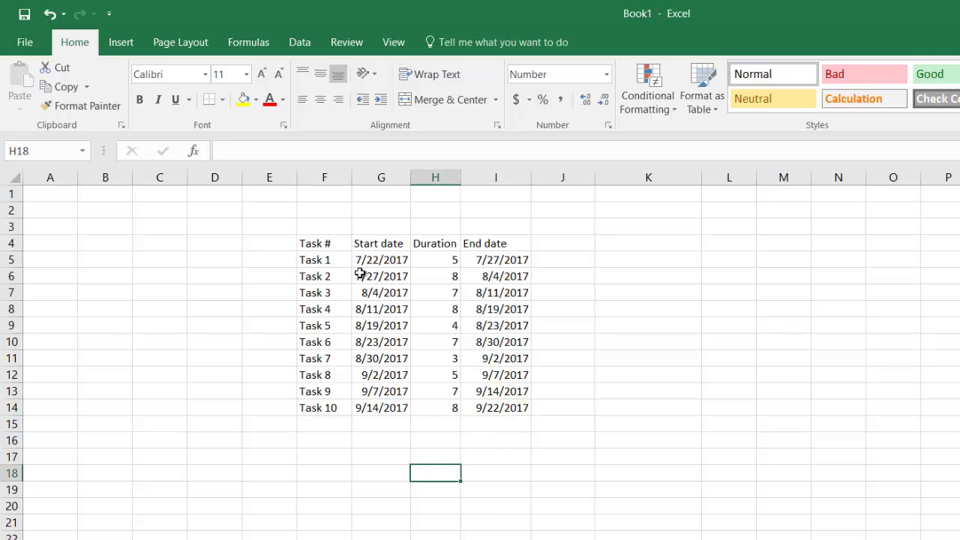
Review the schedule table, examining Task 1's start date formula and the end date formulas down column I.
{"action": "left_click_drag", "start_coordinate": [332, 248], "coordinate": [504, 411]}
{"action": "left_click", "coordinate": [508, 472]}
{"action": "left_click", "coordinate": [491, 325]}
{"action": "left_click", "coordinate": [490, 292]}
{"action": "left_click", "coordinate": [504, 276]}
{"action": "left_click", "coordinate": [504, 259]}
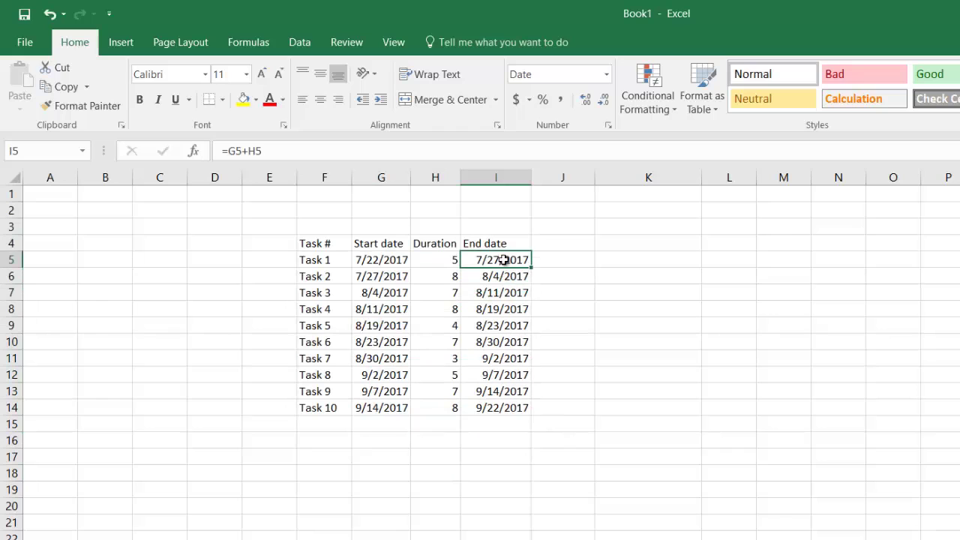
{"action": "left_click", "coordinate": [378, 260]}
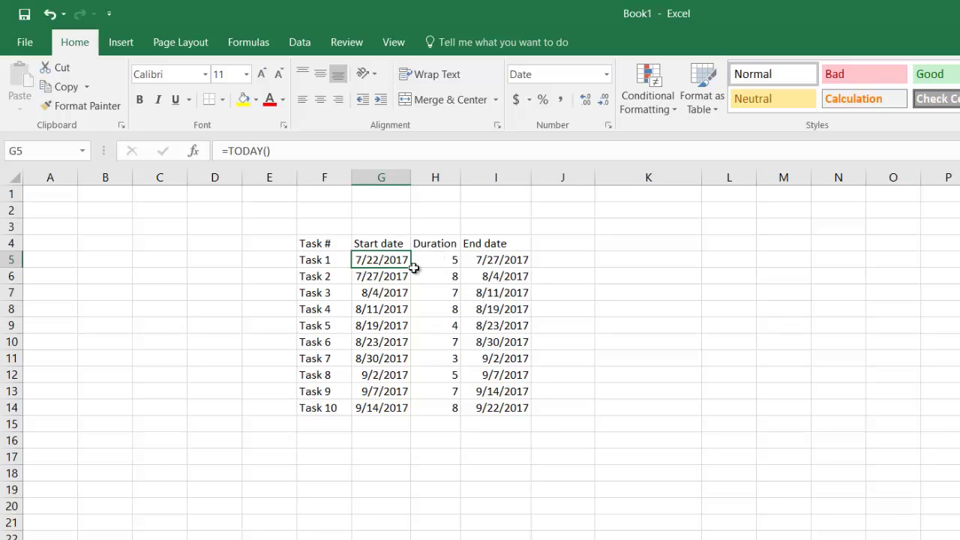
{"action": "left_click", "coordinate": [380, 291]}
{"action": "left_click", "coordinate": [444, 292]}
{"action": "left_click", "coordinate": [496, 295]}
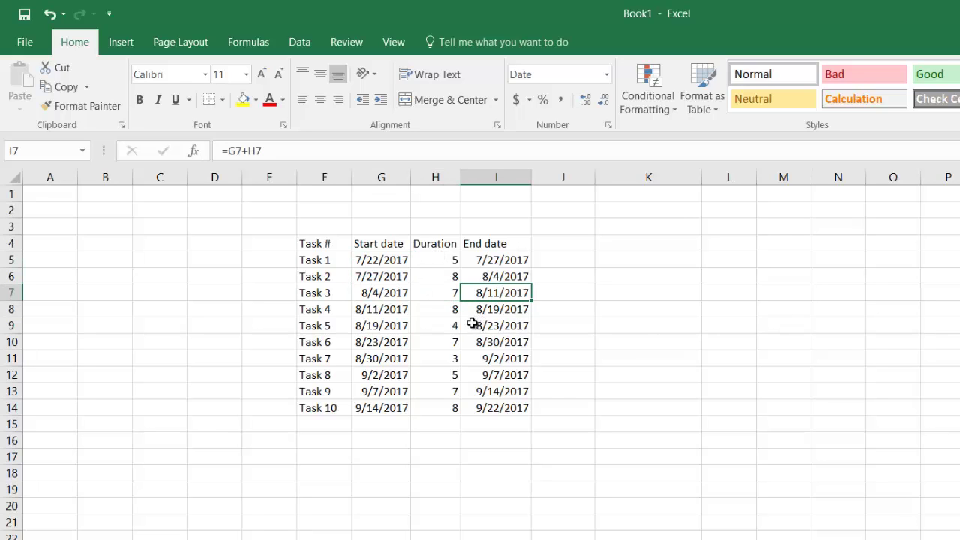
{"action": "left_click", "coordinate": [498, 277]}
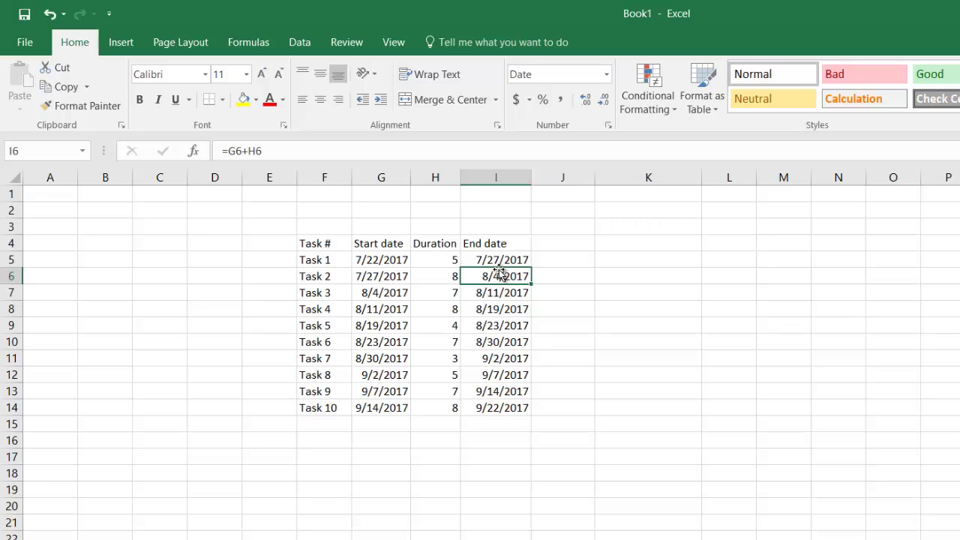
{"action": "left_click", "coordinate": [513, 406]}
{"action": "left_click", "coordinate": [515, 444]}
{"action": "key", "text": "Up"}
{"action": "key", "text": "Up"}
{"action": "key", "text": "Up"}
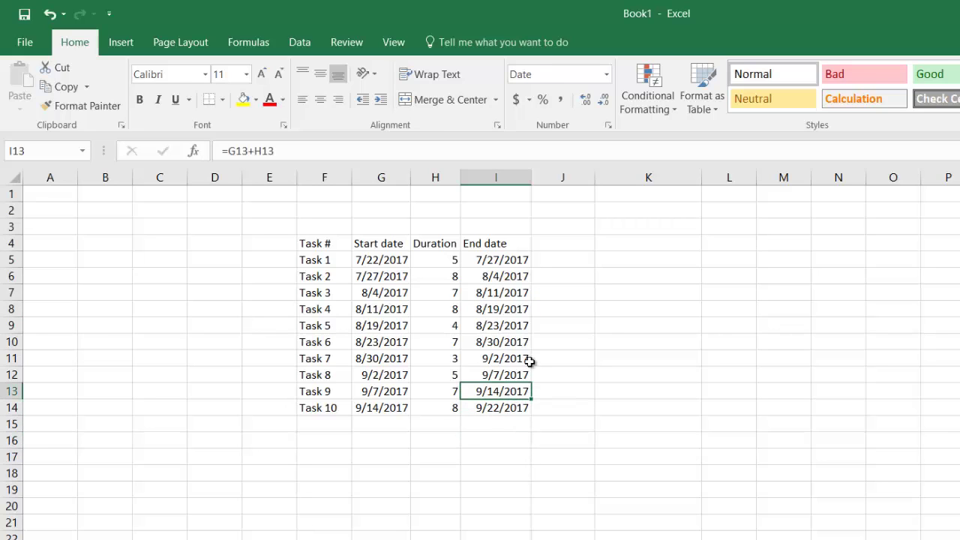
Add the header "Actual End date" in J4 and widen column J to fit it.
{"action": "left_click", "coordinate": [558, 248]}
{"action": "type", "text": "Actual"}
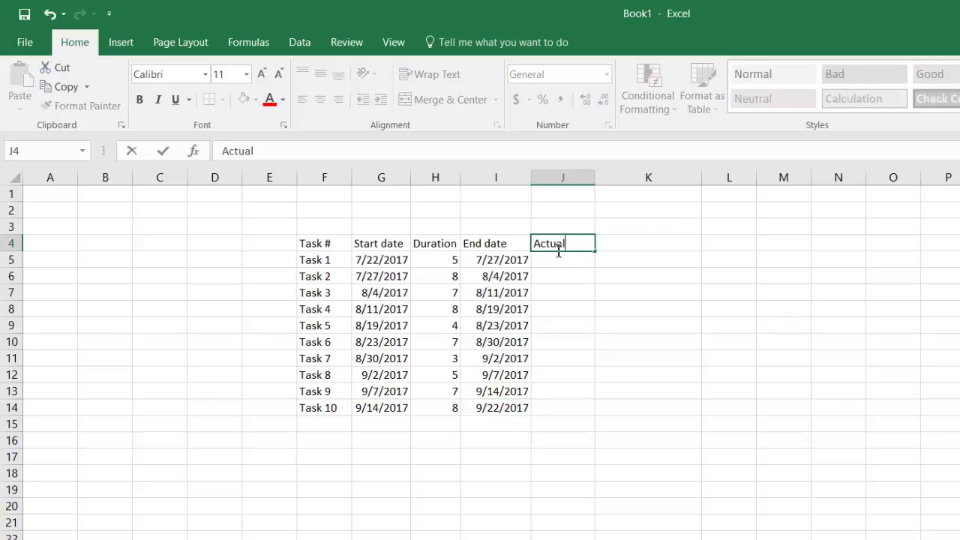
{"action": "type", "text": " End date"}
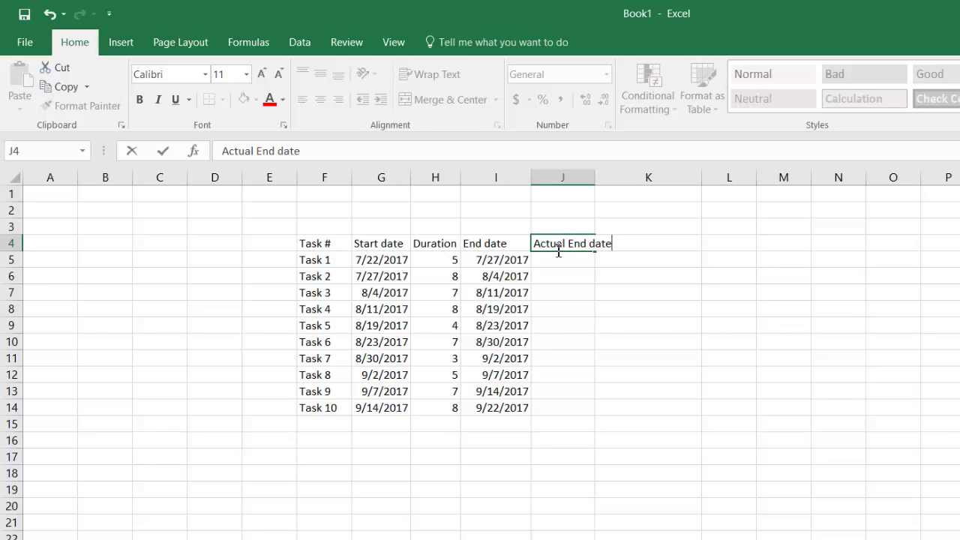
{"action": "left_click", "coordinate": [626, 291]}
{"action": "left_click_drag", "start_coordinate": [596, 178], "coordinate": [638, 178]}
Enter the formula =WORKDAY(G5,H5) in J5 to calculate Task 1's end date in working days.
{"action": "left_click", "coordinate": [584, 258]}
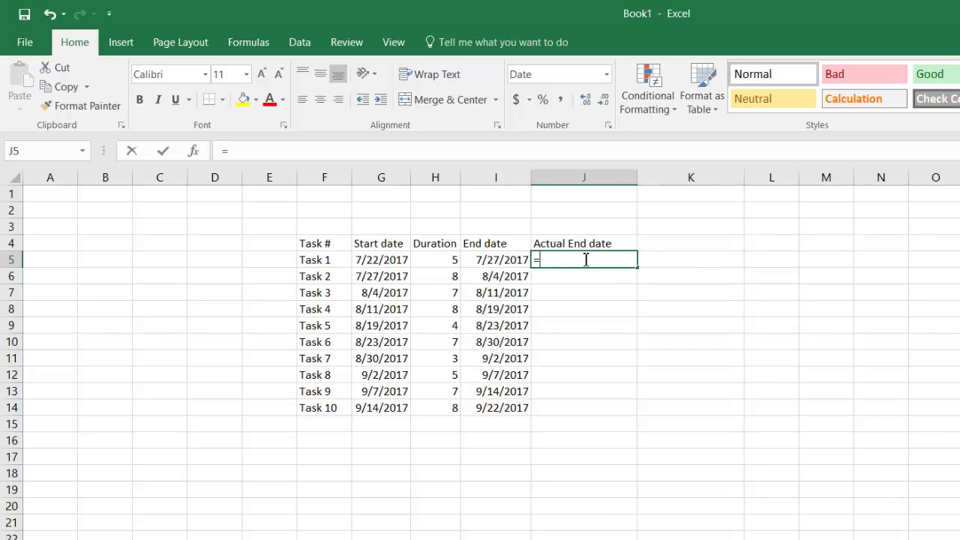
{"action": "type", "text": "=workd"}
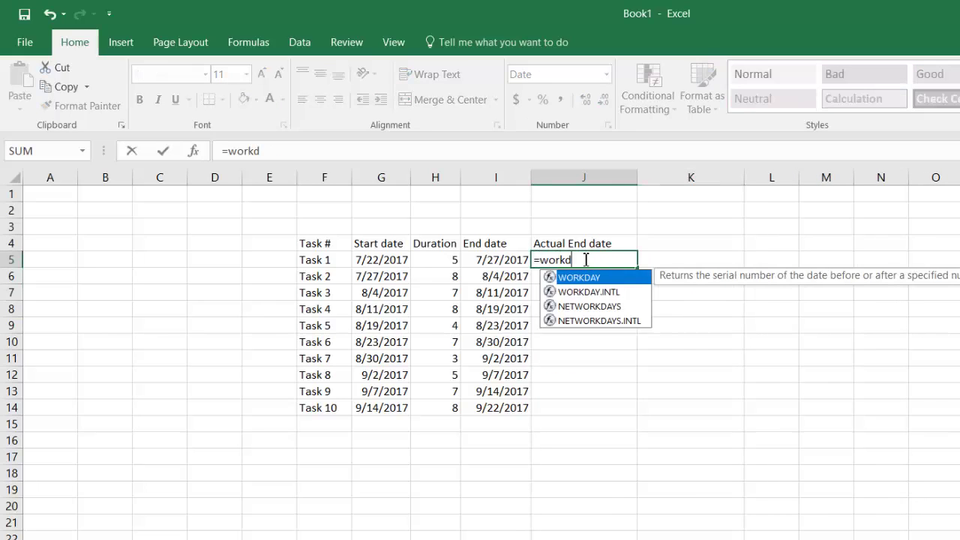
{"action": "type", "text": "ay("}
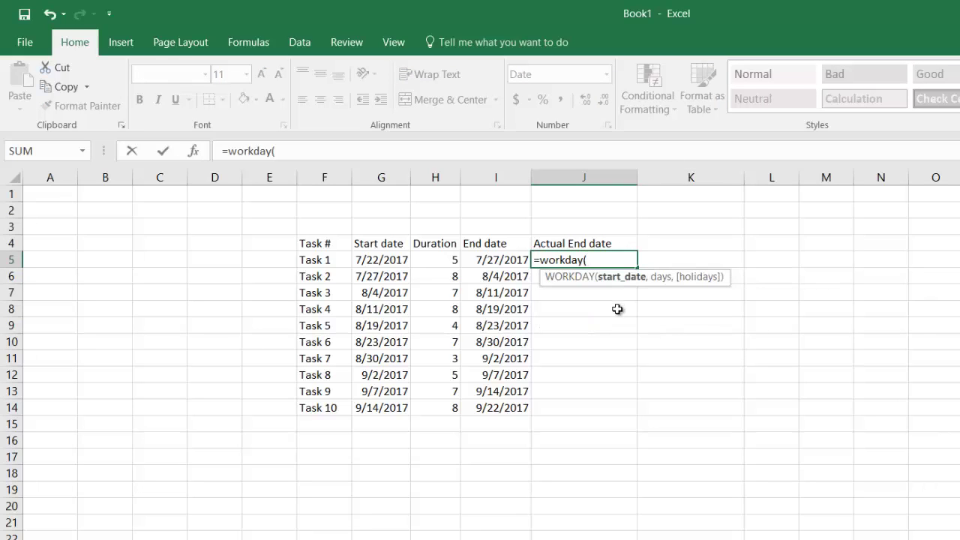
{"action": "left_click", "coordinate": [383, 259]}
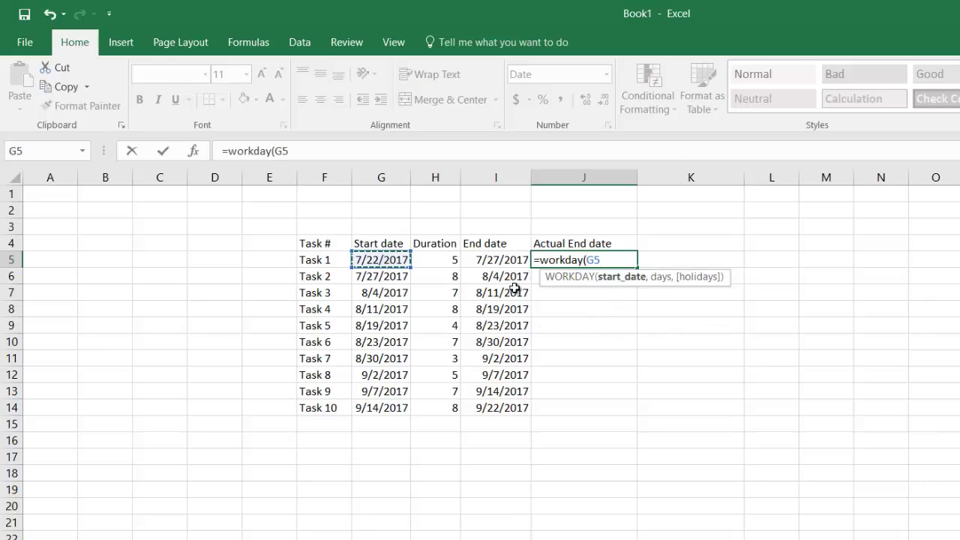
{"action": "type", "text": ","}
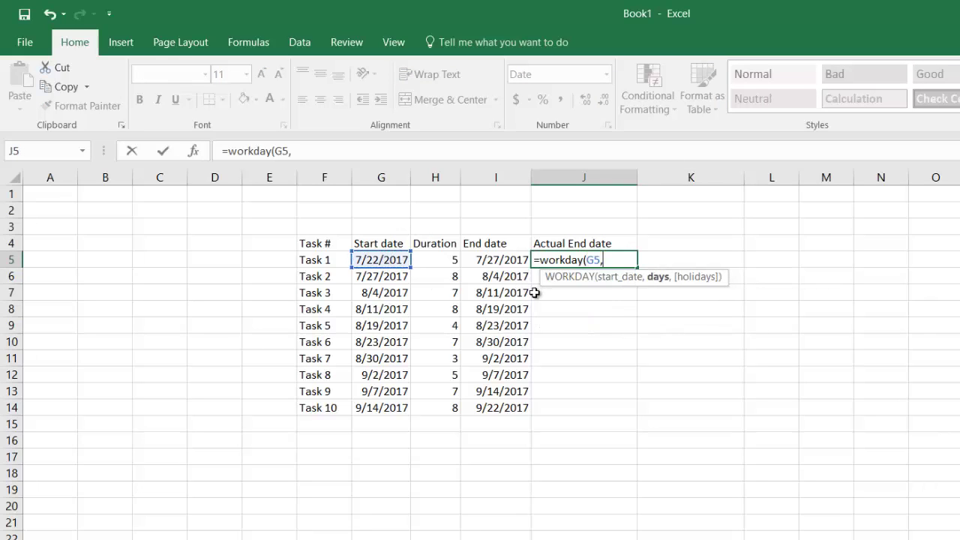
{"action": "left_click", "coordinate": [446, 263]}
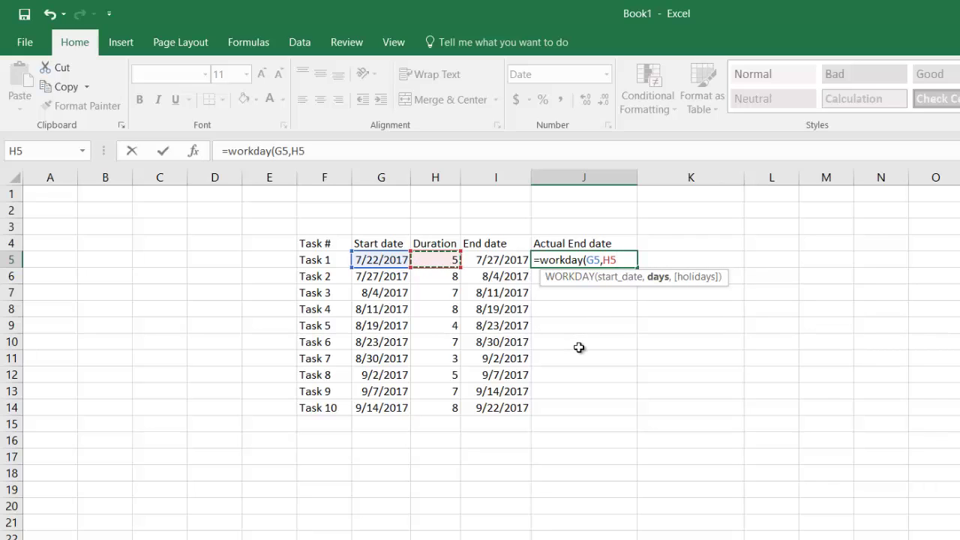
{"action": "type", "text": ")"}
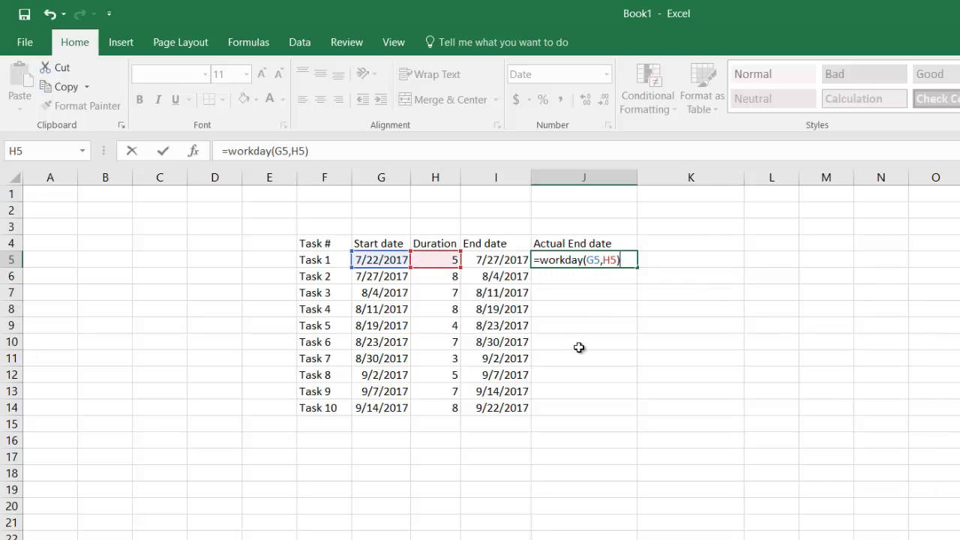
{"action": "key", "text": "Return"}
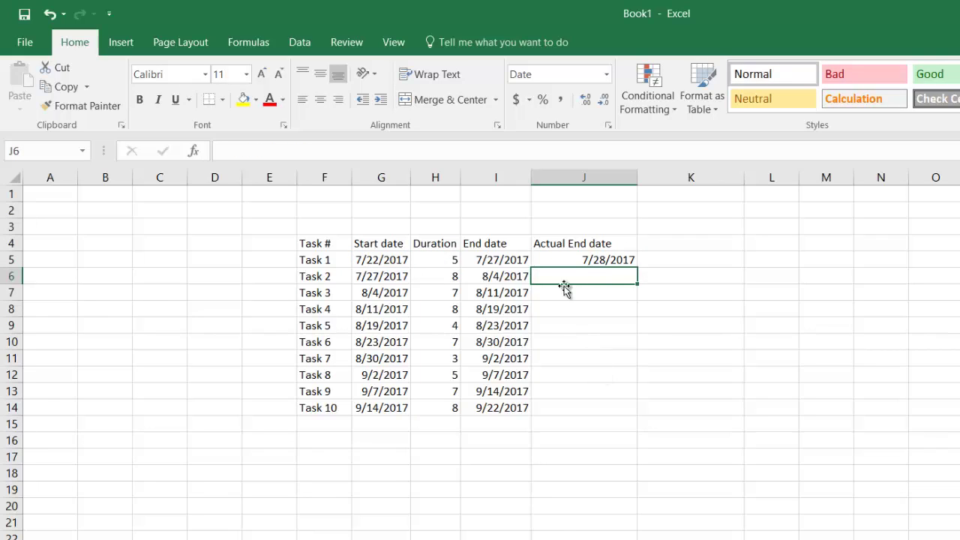
Compare Task 1's duration, end date and WORKDAY result, and widen column J slightly more.
{"action": "left_click", "coordinate": [452, 261]}
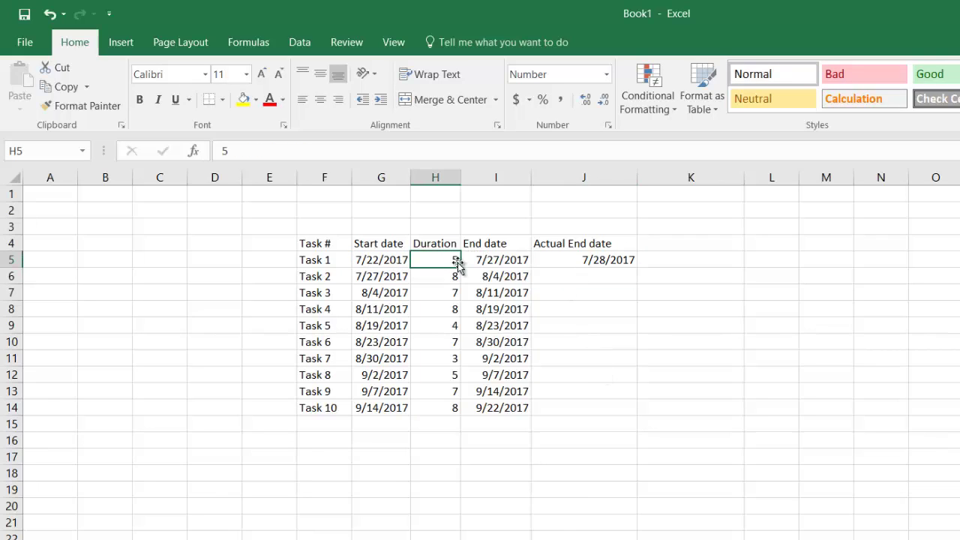
{"action": "left_click", "coordinate": [484, 261]}
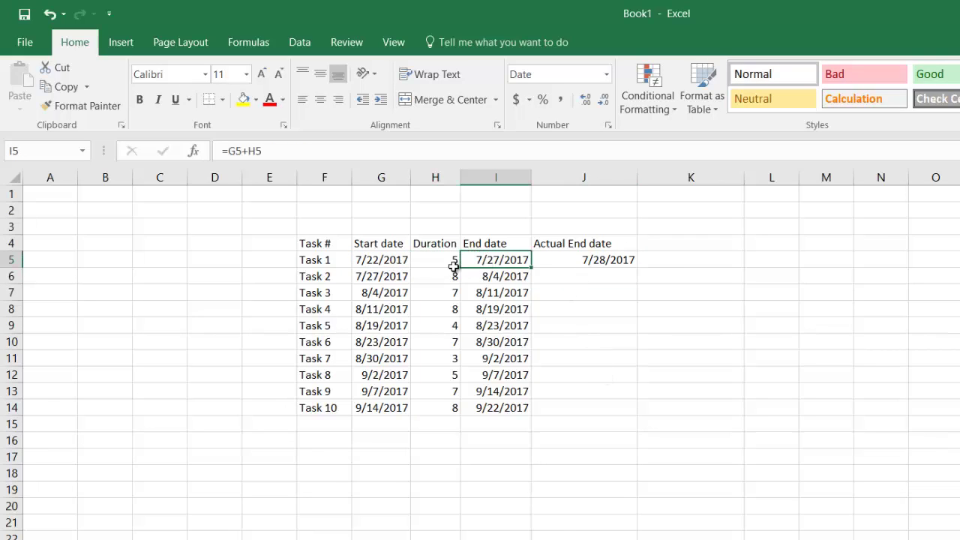
{"action": "left_click", "coordinate": [568, 260]}
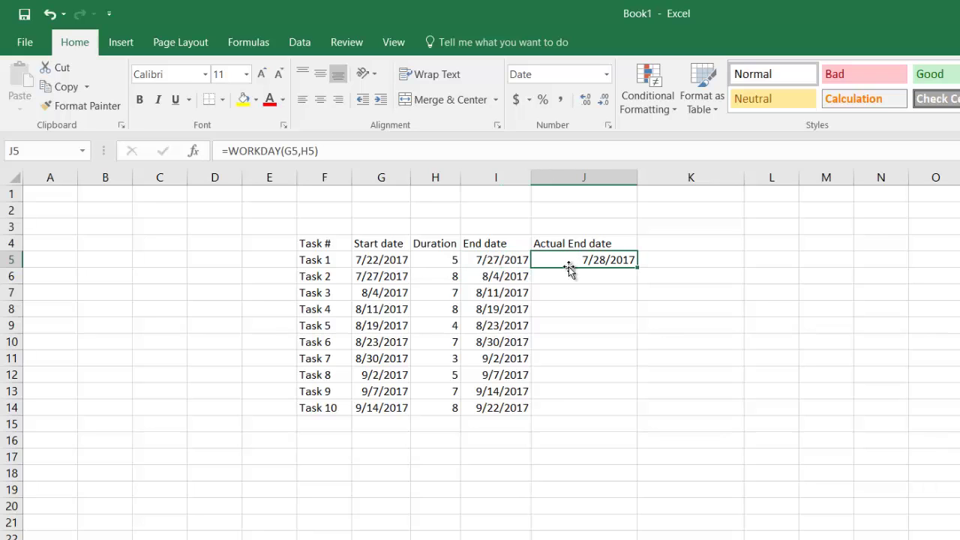
{"action": "left_click_drag", "start_coordinate": [639, 180], "coordinate": [650, 180]}
{"action": "left_click", "coordinate": [691, 353]}
{"action": "left_click", "coordinate": [612, 259]}
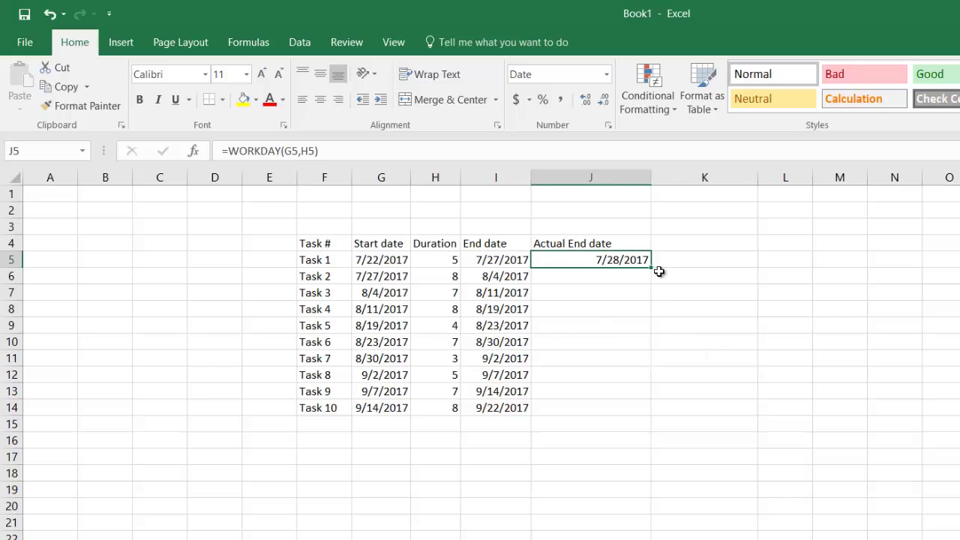
Fill the WORKDAY formula from J5 down through J14 and compare Task 10's calculated end date with its actual end date.
{"action": "left_click_drag", "start_coordinate": [652, 274], "coordinate": [653, 410]}
{"action": "left_click", "coordinate": [686, 456]}
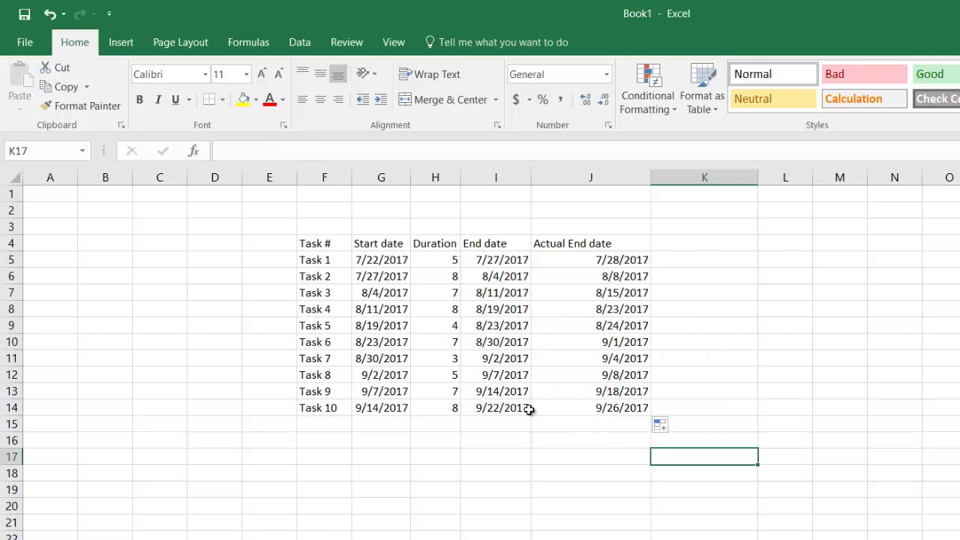
{"action": "left_click", "coordinate": [579, 413]}
{"action": "left_click", "coordinate": [491, 414]}
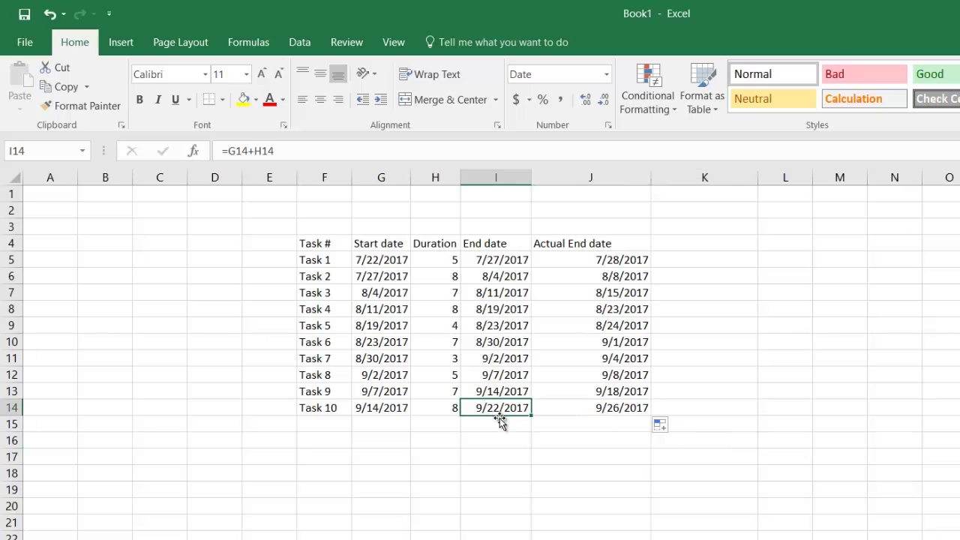
{"action": "left_click", "coordinate": [598, 409]}
{"action": "left_click_drag", "start_coordinate": [605, 278], "coordinate": [620, 410]}
{"action": "left_click", "coordinate": [612, 434]}
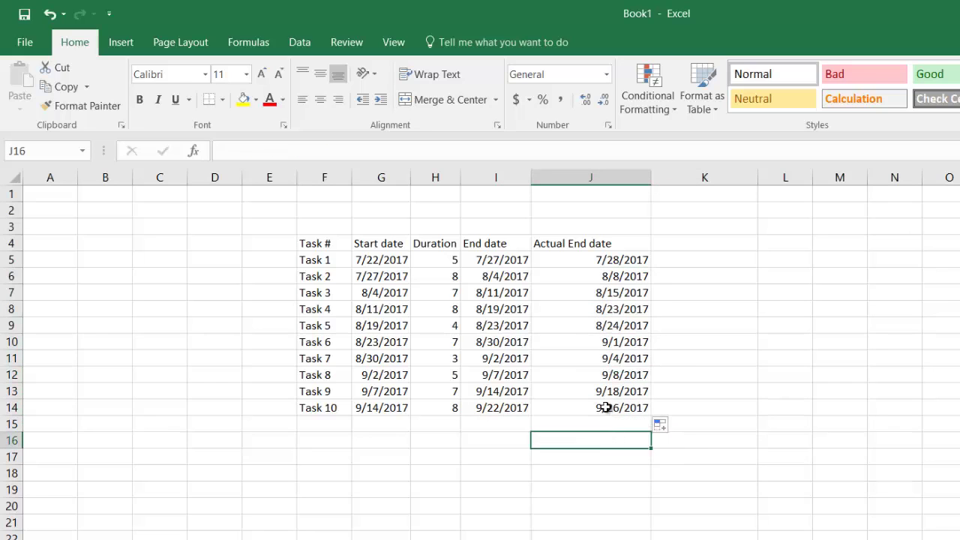
{"action": "left_click", "coordinate": [606, 407]}
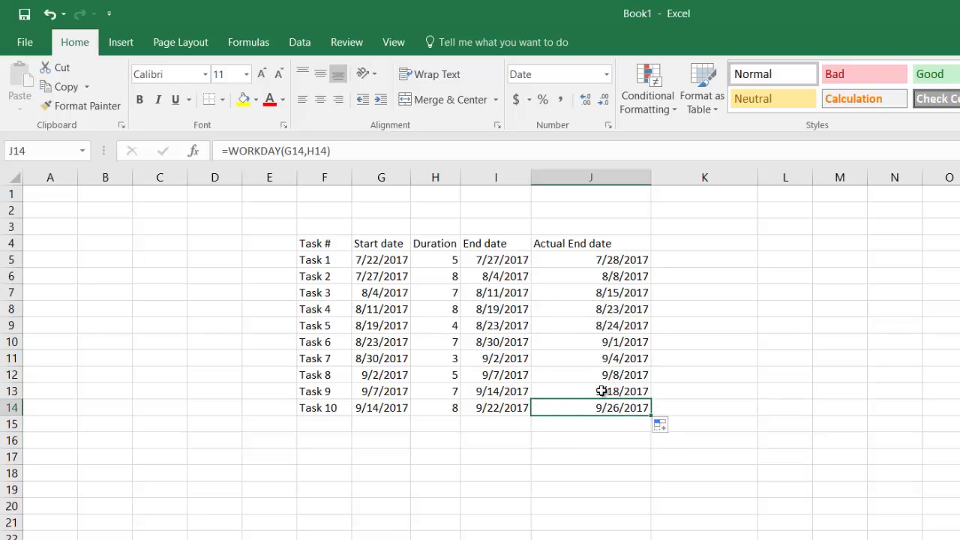
Examine which end date column the start date formulas in column G reference, comparing Task 2's start with Task 1's end dates.
{"action": "left_click", "coordinate": [386, 306]}
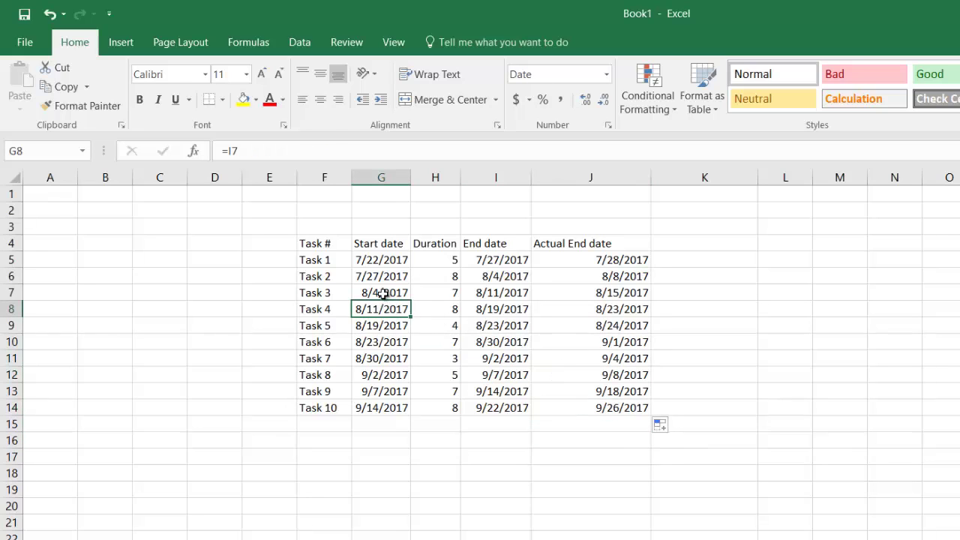
{"action": "left_click", "coordinate": [388, 292]}
{"action": "left_click", "coordinate": [389, 276]}
{"action": "left_click", "coordinate": [385, 326]}
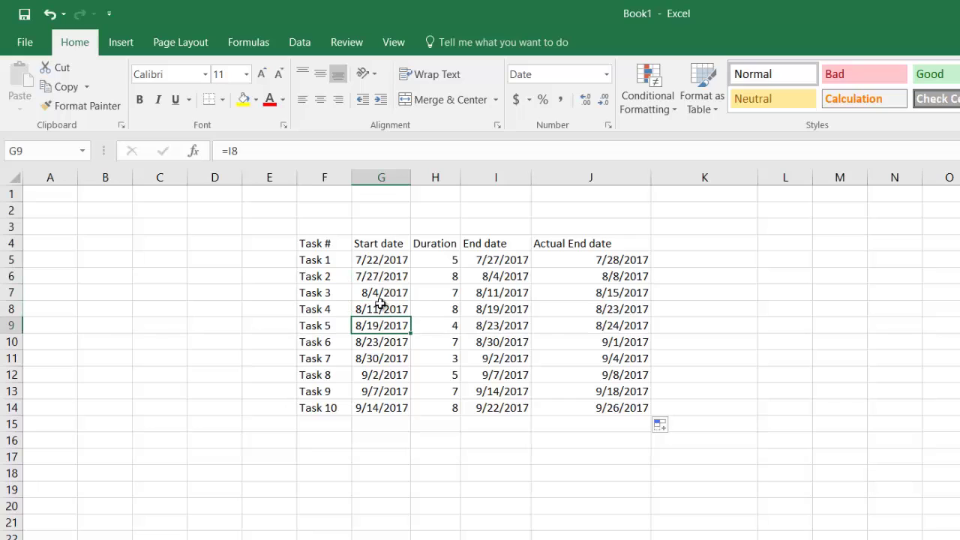
{"action": "left_click", "coordinate": [379, 307]}
{"action": "left_click", "coordinate": [383, 342]}
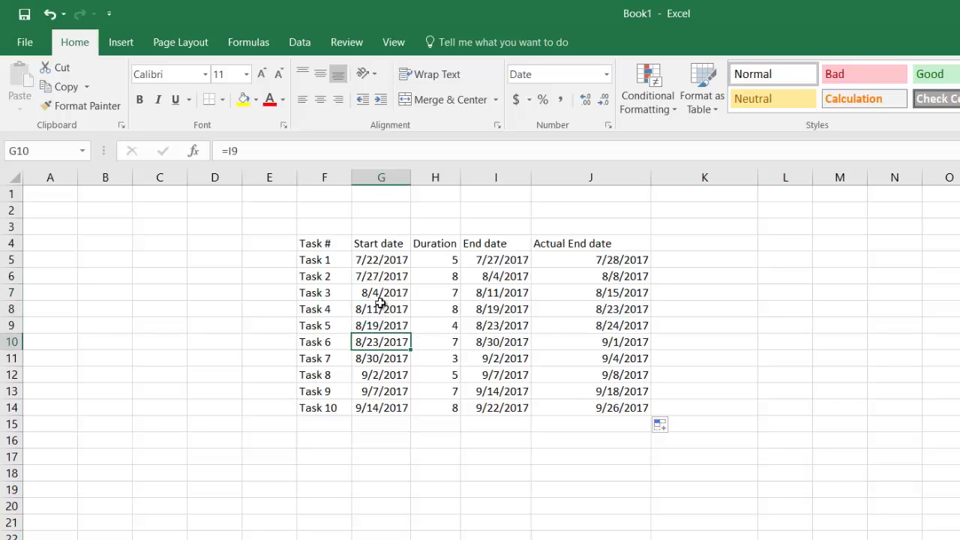
{"action": "left_click", "coordinate": [384, 296]}
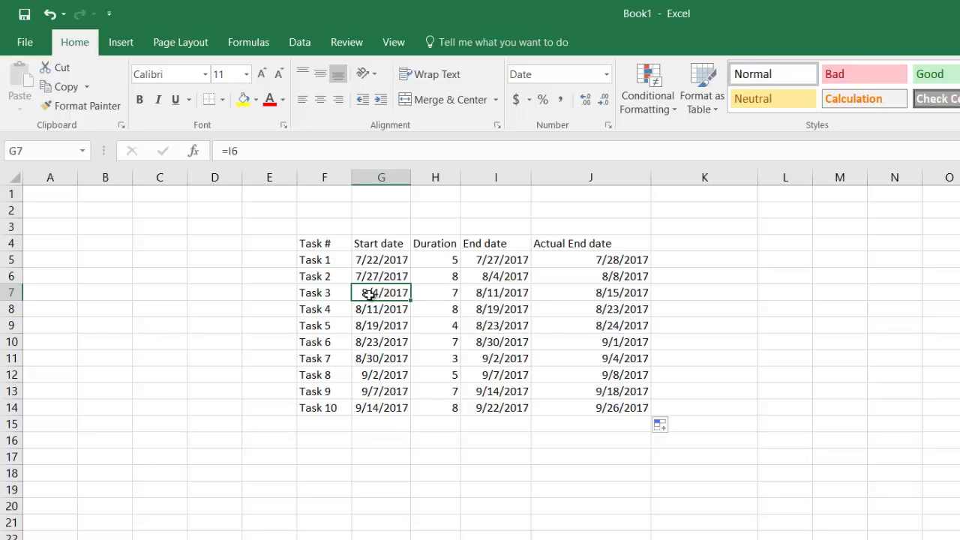
{"action": "left_click", "coordinate": [496, 178]}
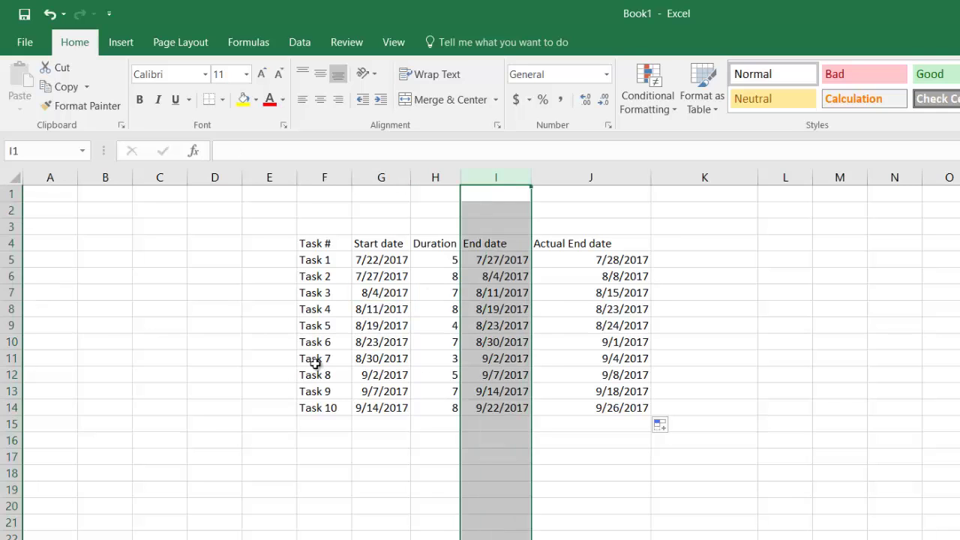
{"action": "left_click", "coordinate": [384, 310]}
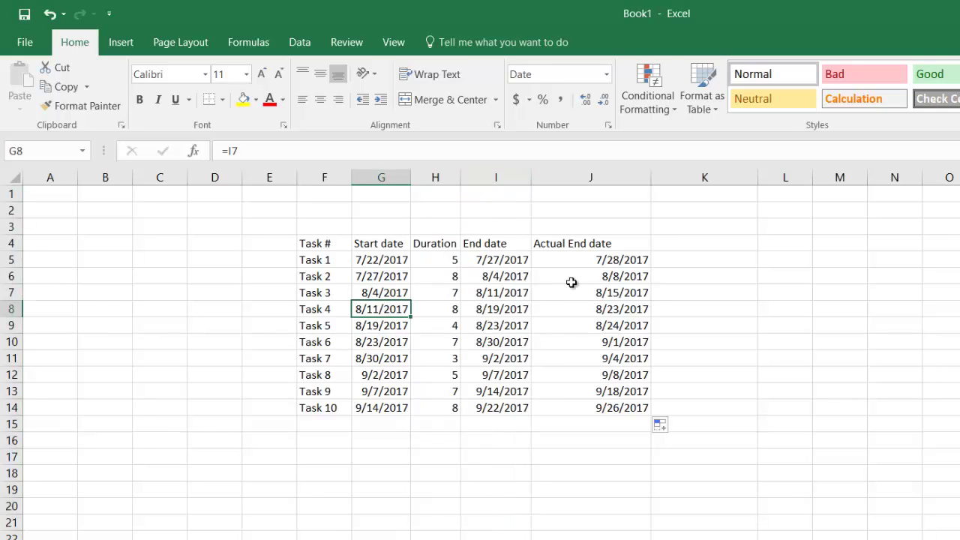
{"action": "left_click", "coordinate": [611, 275]}
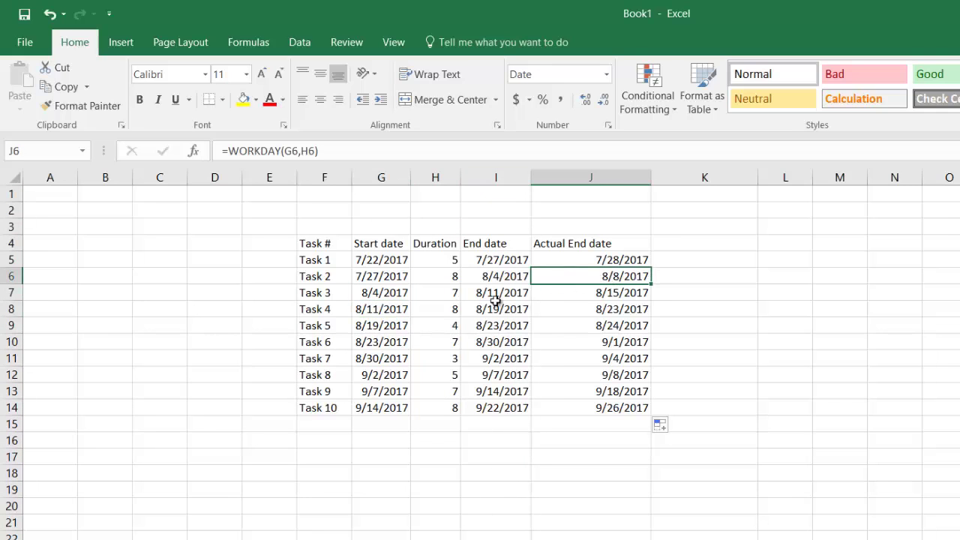
{"action": "left_click", "coordinate": [385, 277]}
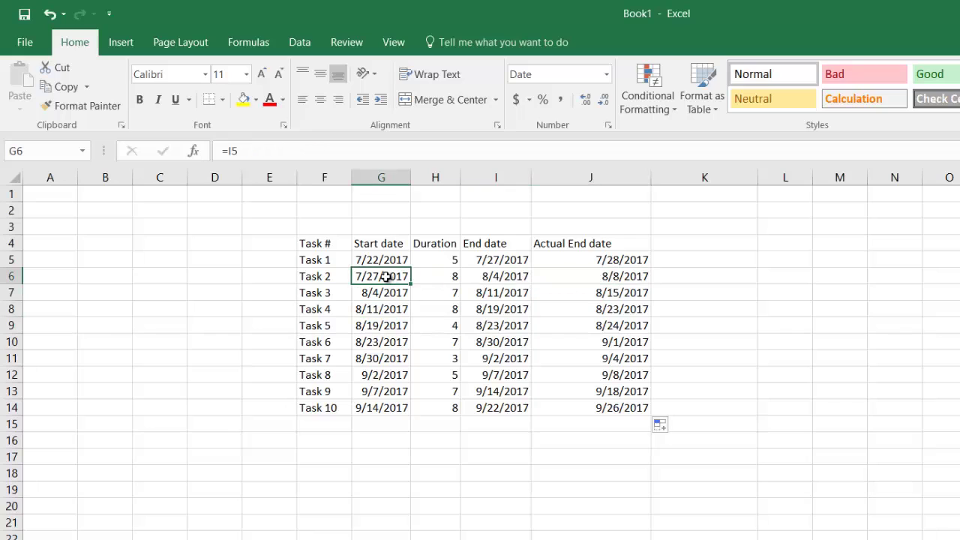
{"action": "left_click", "coordinate": [500, 261]}
{"action": "left_click", "coordinate": [377, 278]}
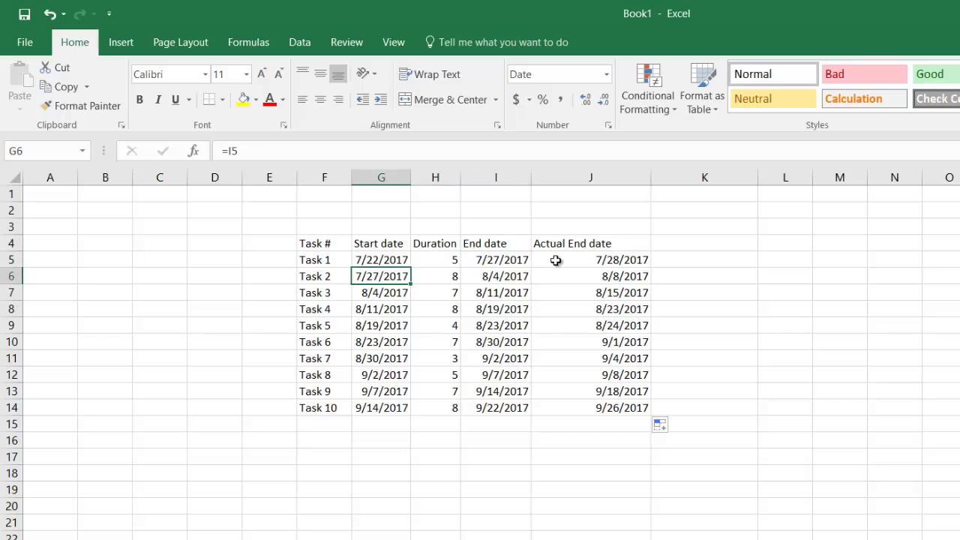
Link Task 2's start date in G6 to Task 1's actual end date with the formula =J5.
{"action": "left_click", "coordinate": [617, 263]}
{"action": "left_click", "coordinate": [390, 276]}
{"action": "type", "text": "="}
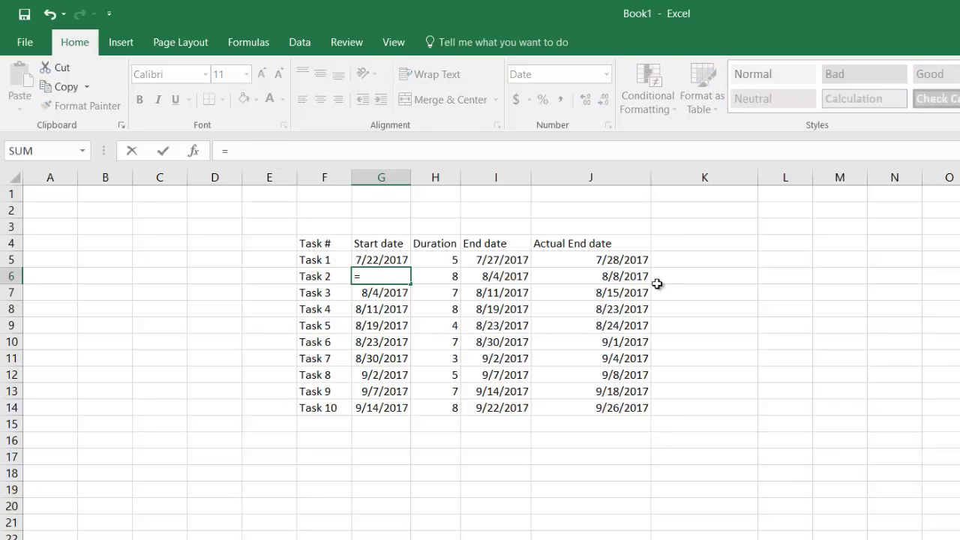
{"action": "left_click", "coordinate": [607, 260]}
{"action": "key", "text": "Return"}
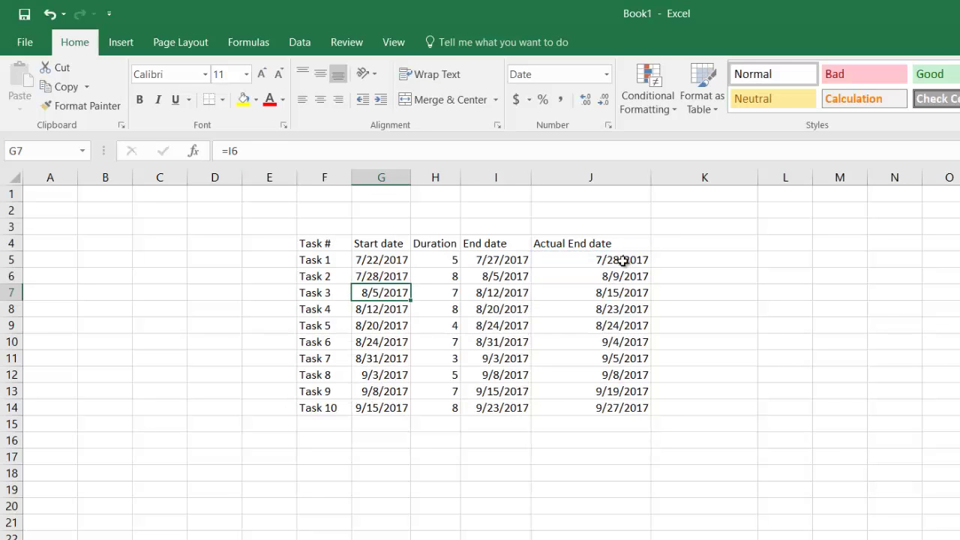
Fill the start date formula from G6 down through G14 for the remaining tasks.
{"action": "left_click", "coordinate": [369, 276]}
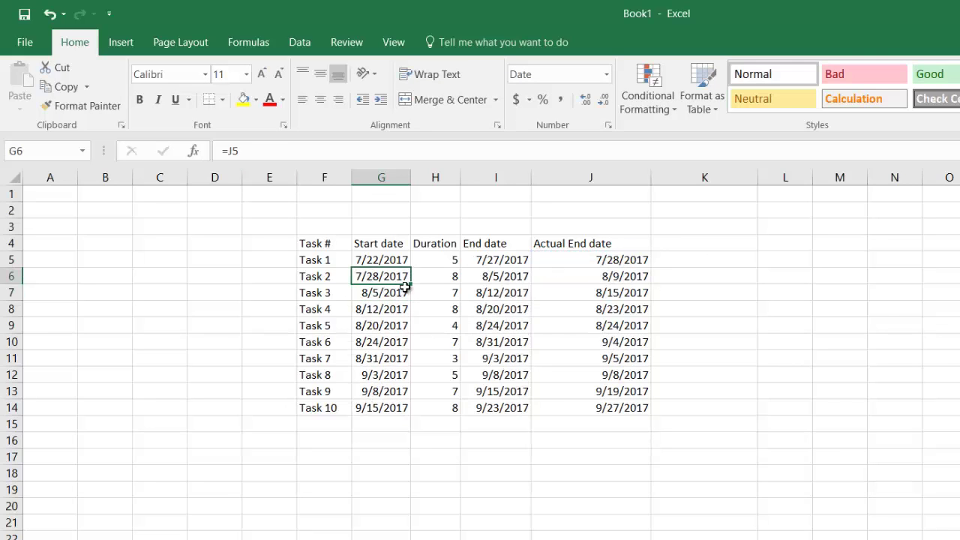
{"action": "left_click_drag", "start_coordinate": [415, 298], "coordinate": [428, 409]}
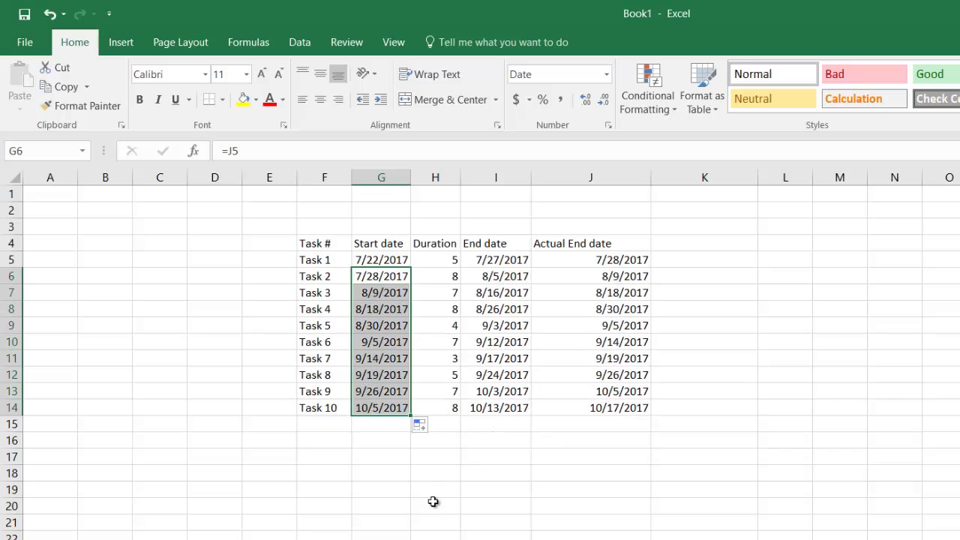
{"action": "left_click", "coordinate": [408, 471]}
Check that the start dates follow the preceding tasks' actual end dates, and compare the end date columns down to Task 10.
{"action": "key", "text": "Up"}
{"action": "key", "text": "Up"}
{"action": "key", "text": "Up"}
{"action": "left_click", "coordinate": [396, 308]}
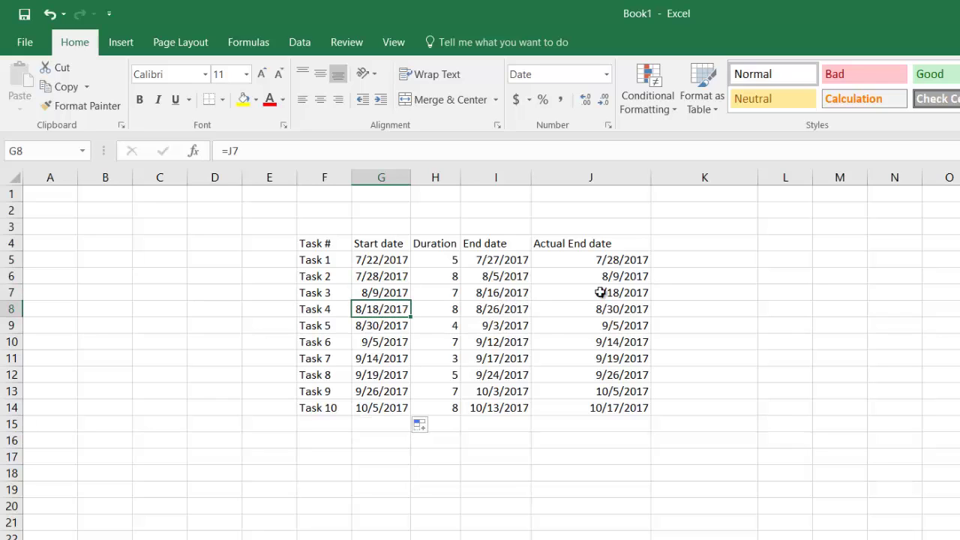
{"action": "left_click", "coordinate": [626, 292]}
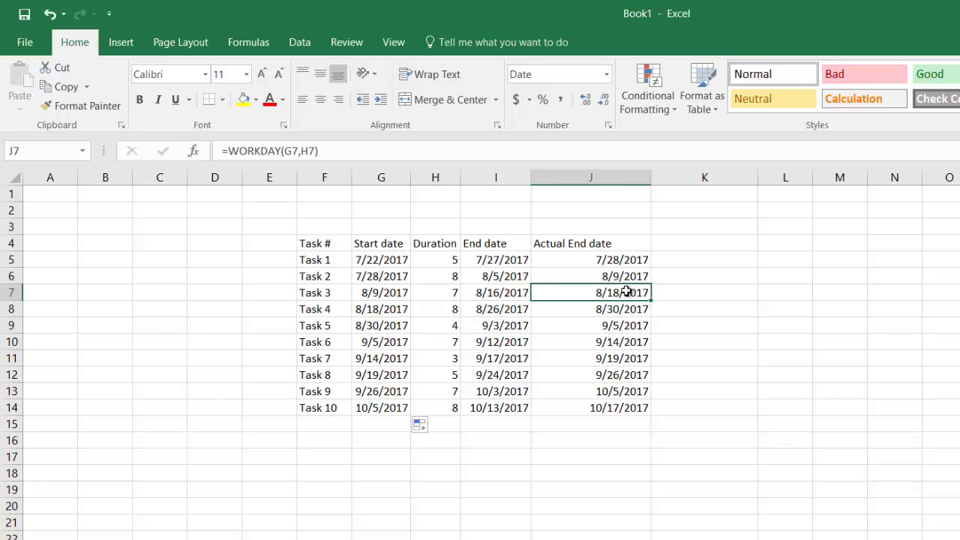
{"action": "left_click", "coordinate": [629, 441]}
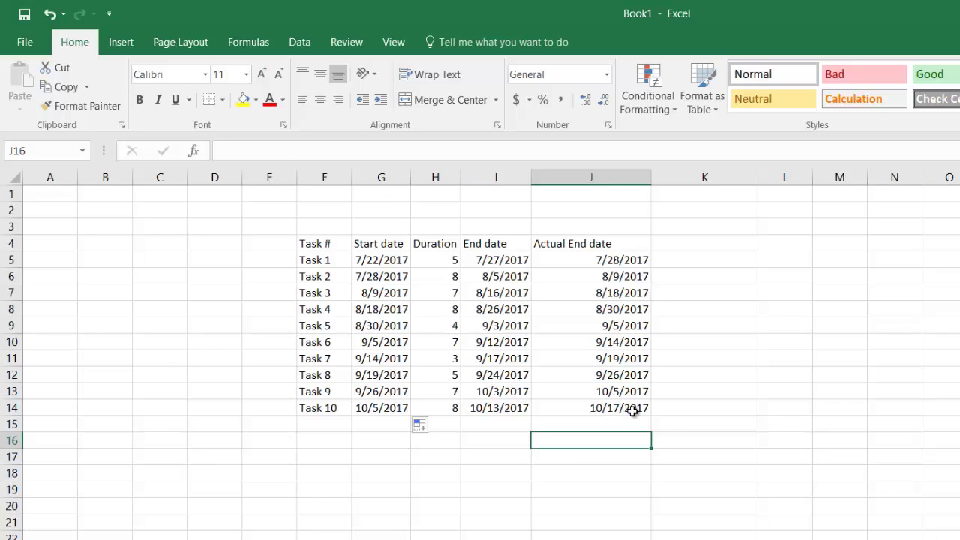
{"action": "left_click", "coordinate": [633, 410]}
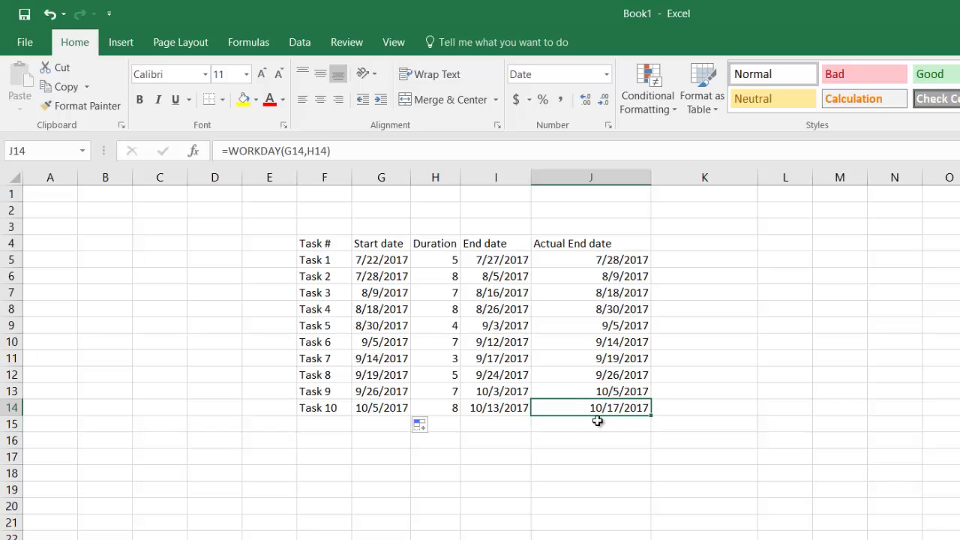
{"action": "left_click", "coordinate": [497, 342]}
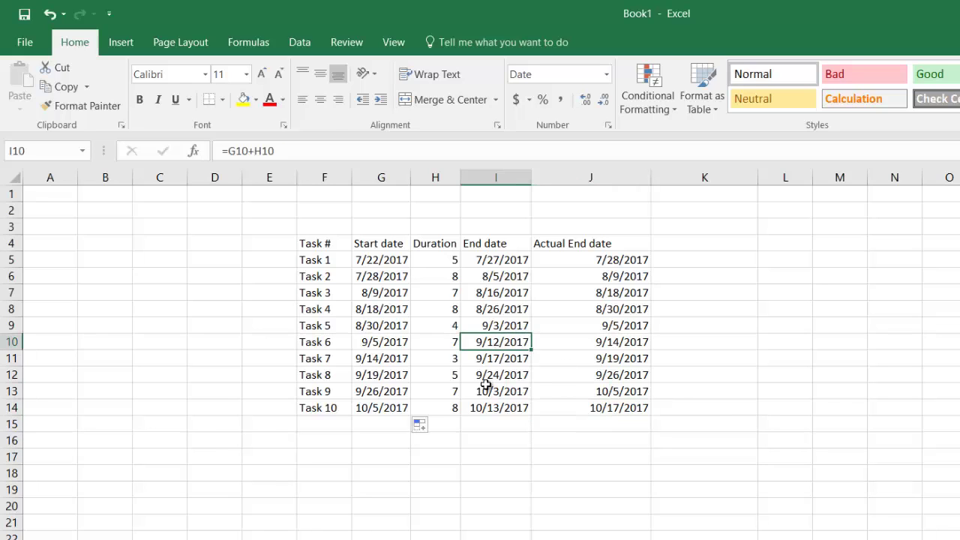
{"action": "left_click", "coordinate": [495, 388]}
{"action": "left_click", "coordinate": [500, 406]}
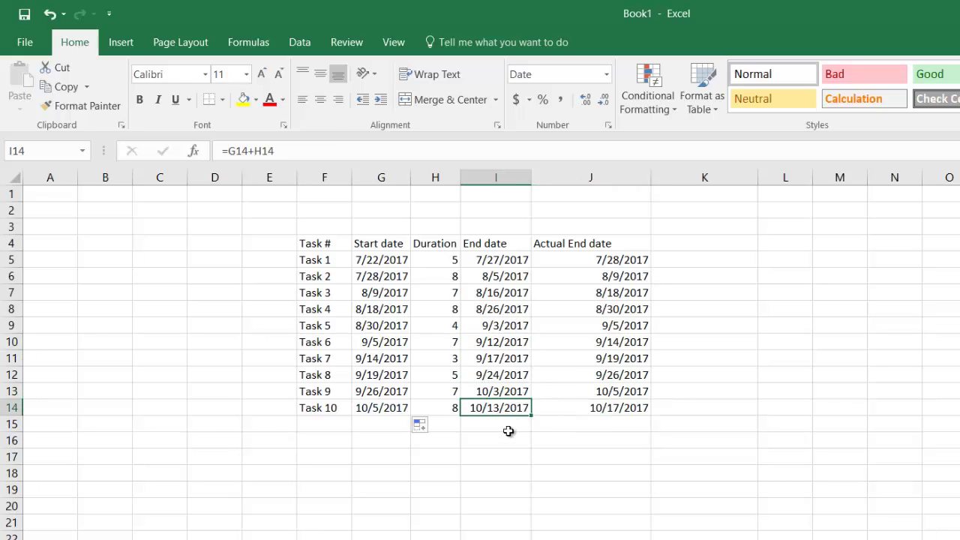
{"action": "left_click", "coordinate": [575, 453]}
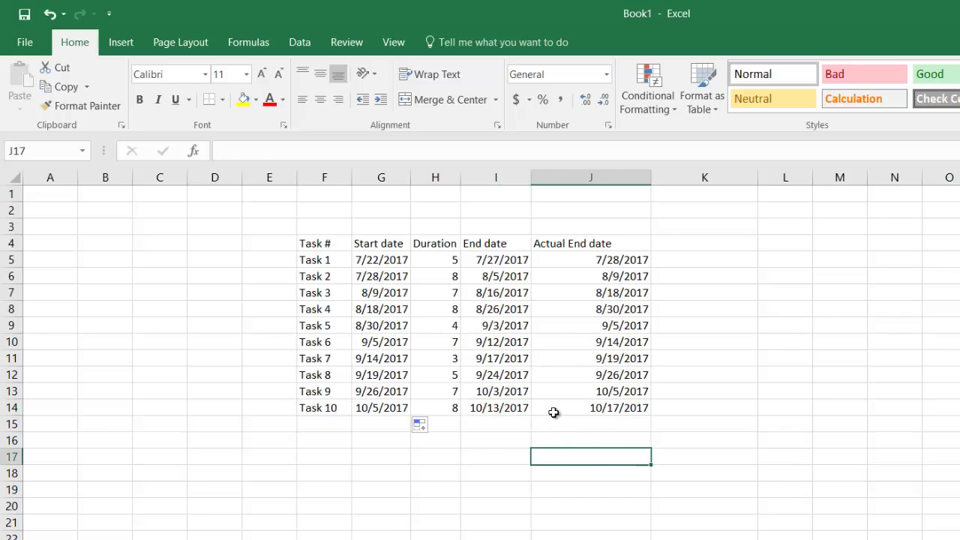
{"action": "left_click", "coordinate": [613, 507]}
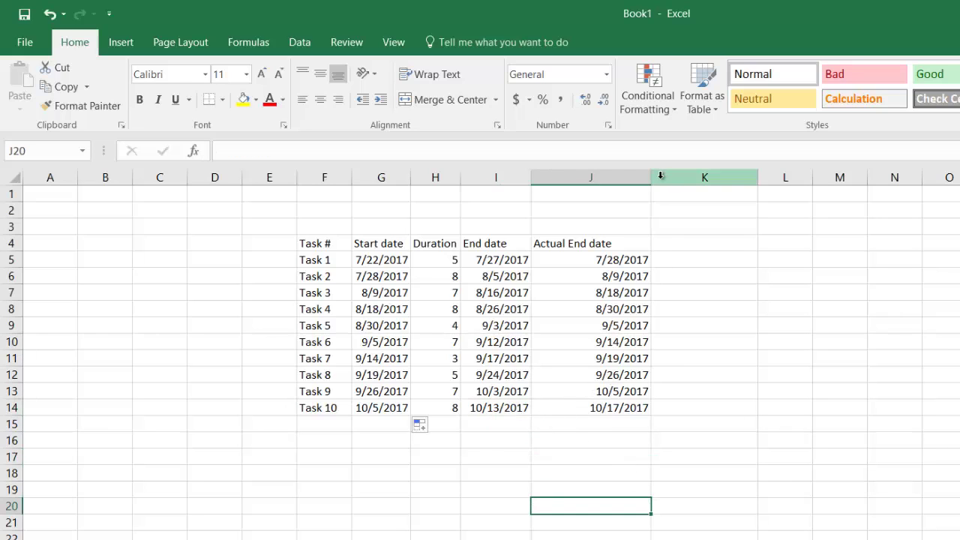
Narrow column J slightly and select the whole schedule table, F4:J14.
{"action": "left_click_drag", "start_coordinate": [651, 177], "coordinate": [644, 177]}
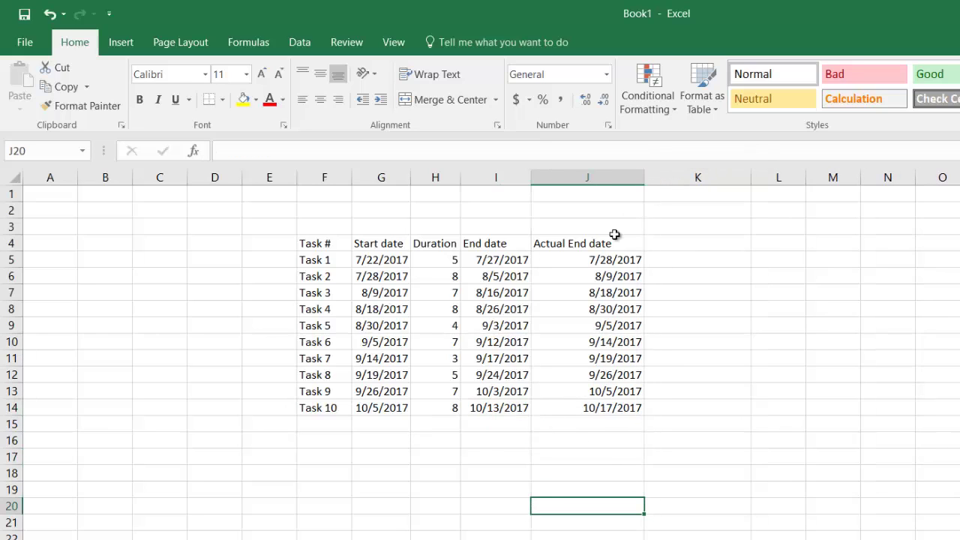
{"action": "left_click", "coordinate": [585, 295]}
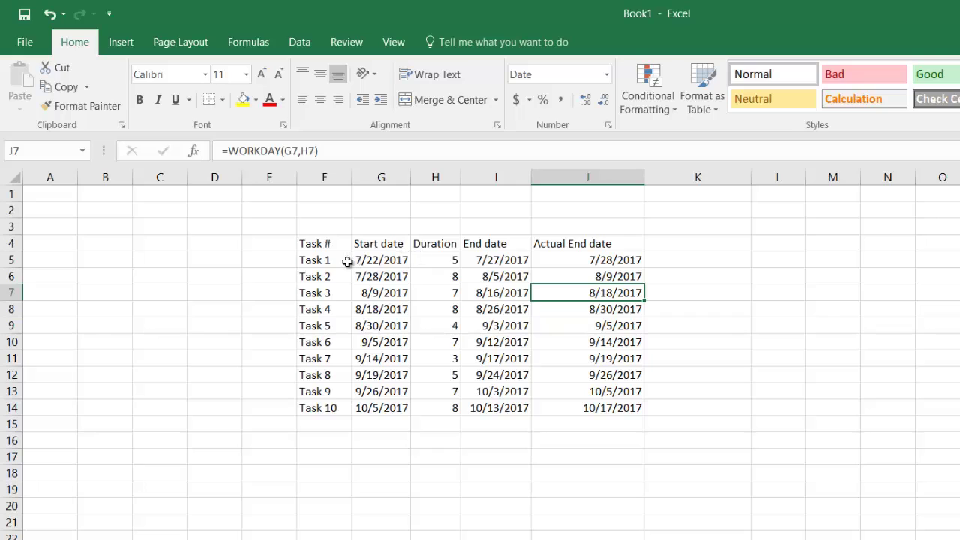
{"action": "left_click_drag", "start_coordinate": [329, 244], "coordinate": [594, 403]}
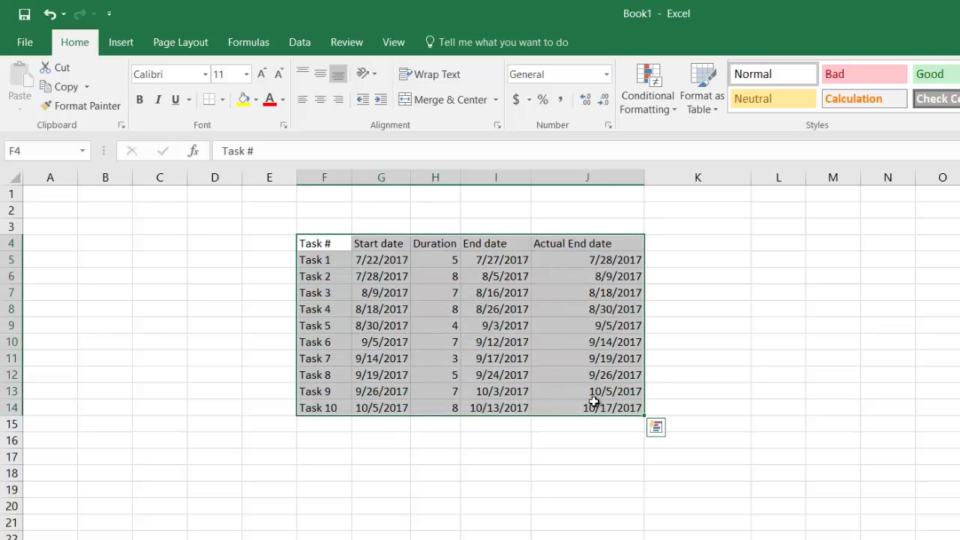